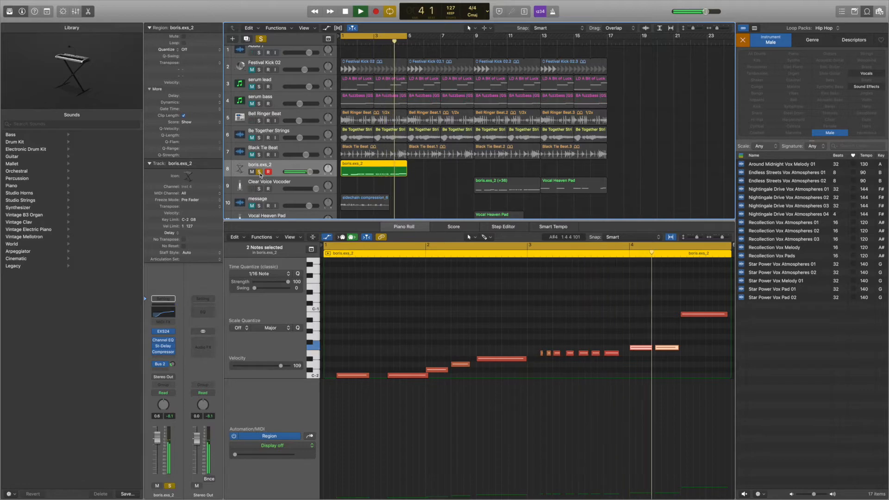
- Stop playback and check the software instrument options for a new track without creating one
key(space)
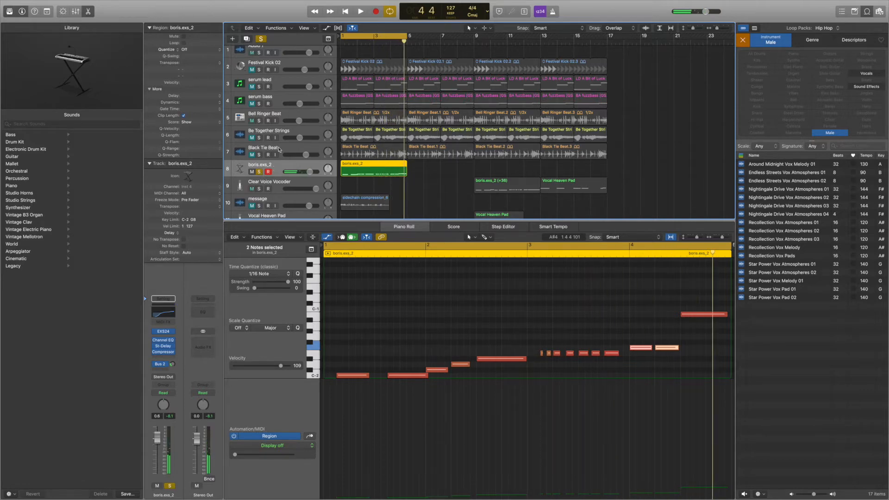
scroll(279, 154, down, 1)
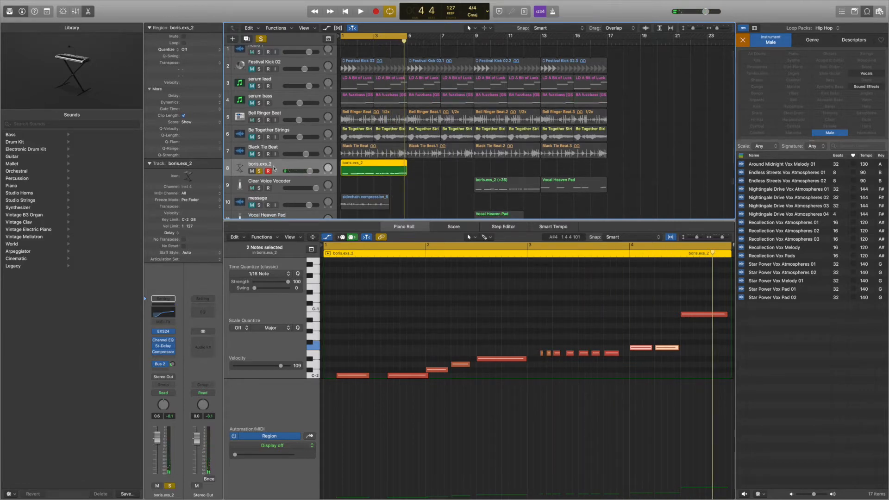
click(232, 39)
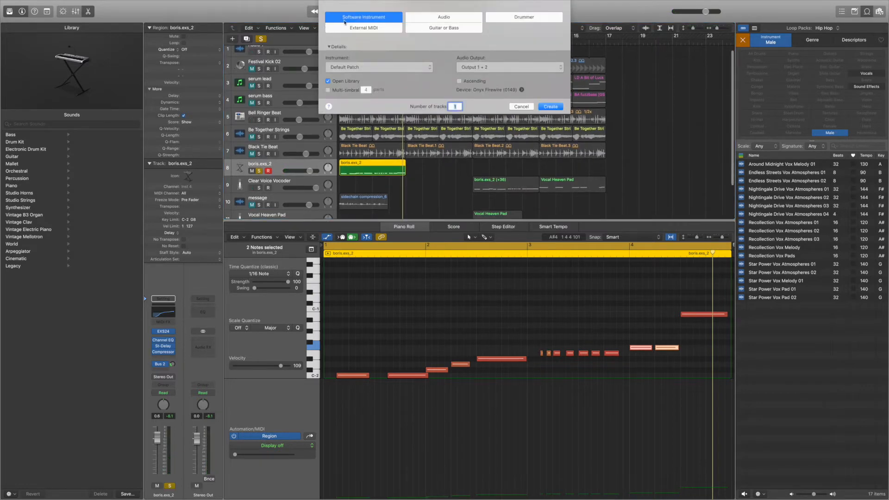
click(526, 108)
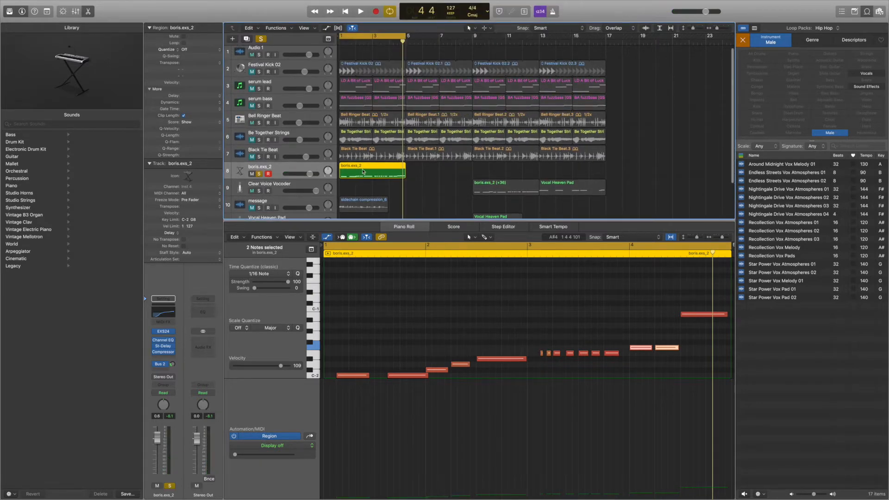
- Solo the Clear Voice Vocoder track and check the EVOC 20 PS entry among its available instrument plug-ins
click(278, 187)
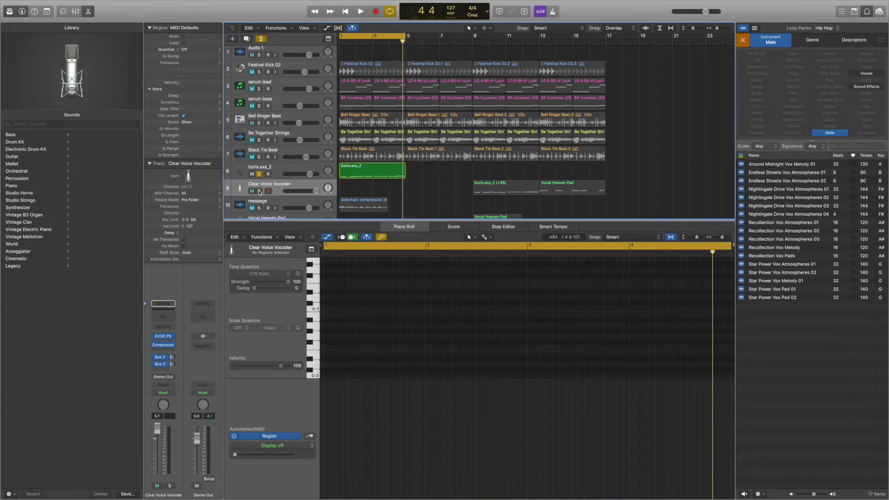
click(259, 191)
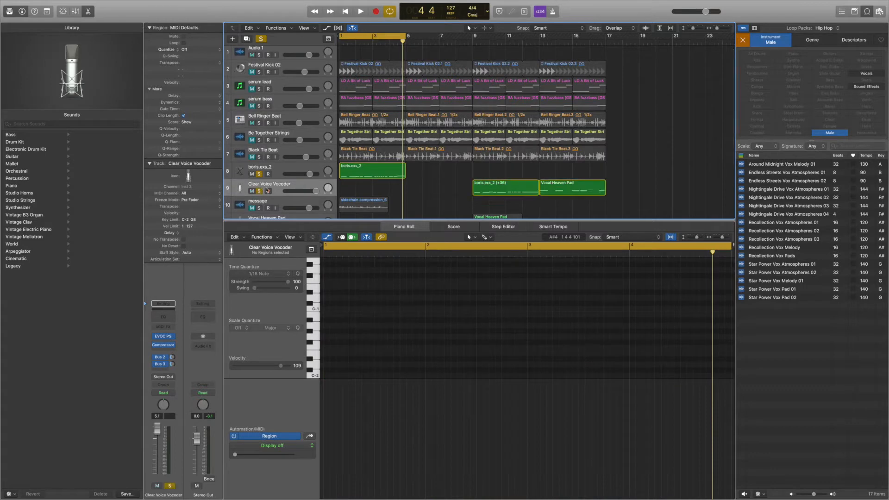
click(173, 338)
mouse_move(203, 399)
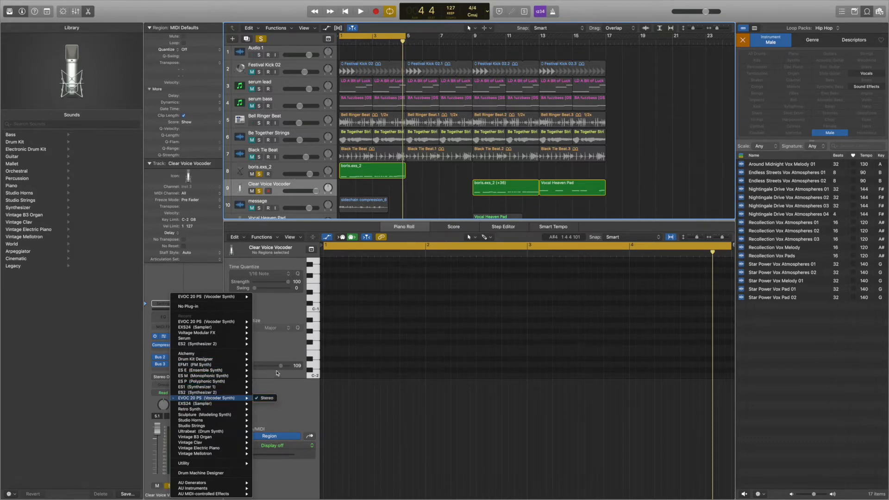
click(279, 314)
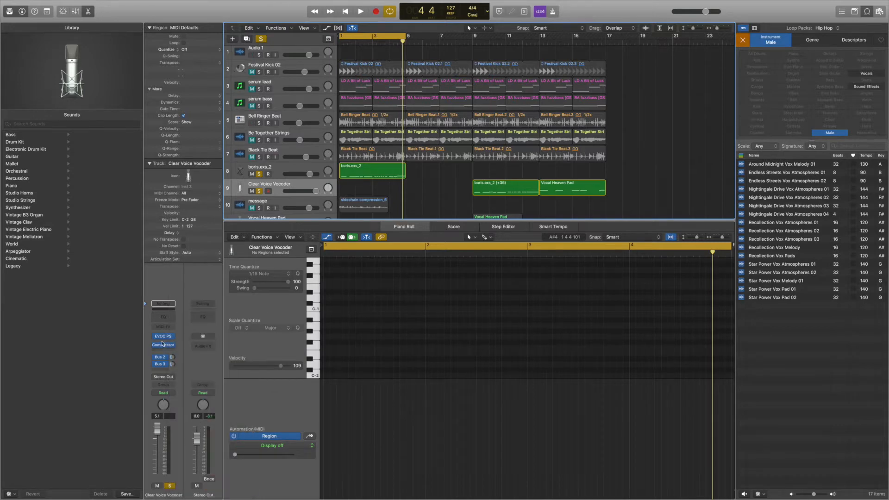
- Open the EVOC 20 PolySynth on the Clear Voice Vocoder track and choose boris.exs_2 (Inst 4) as its side chain source
click(164, 337)
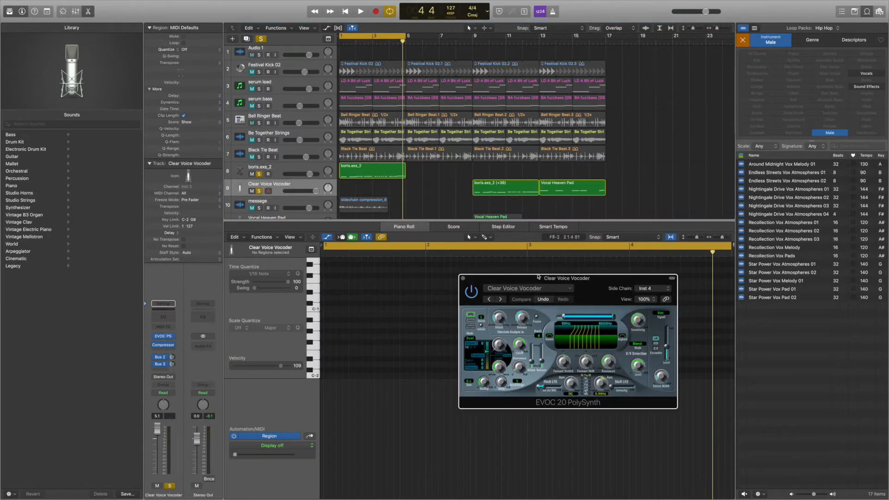
drag(519, 278, 424, 207)
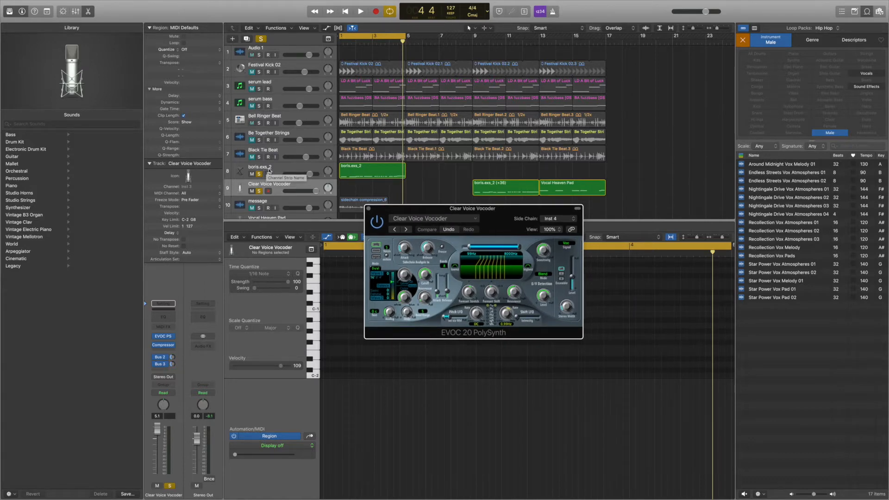
click(555, 220)
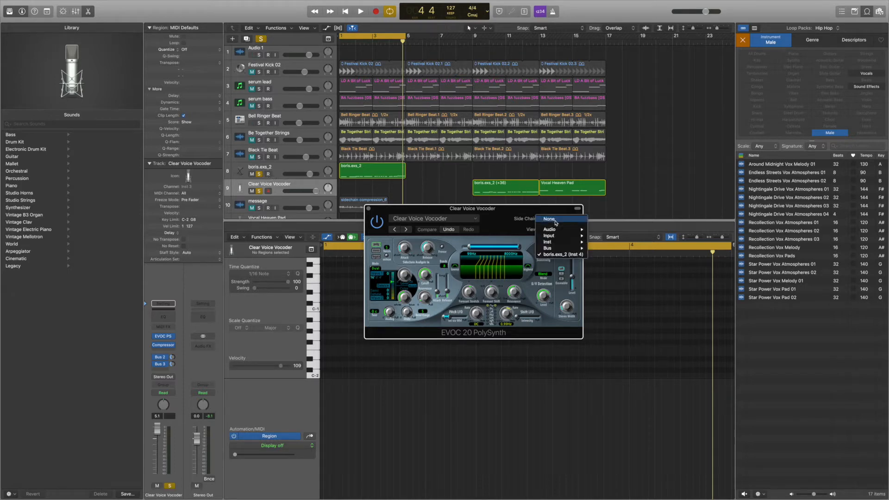
mouse_move(556, 244)
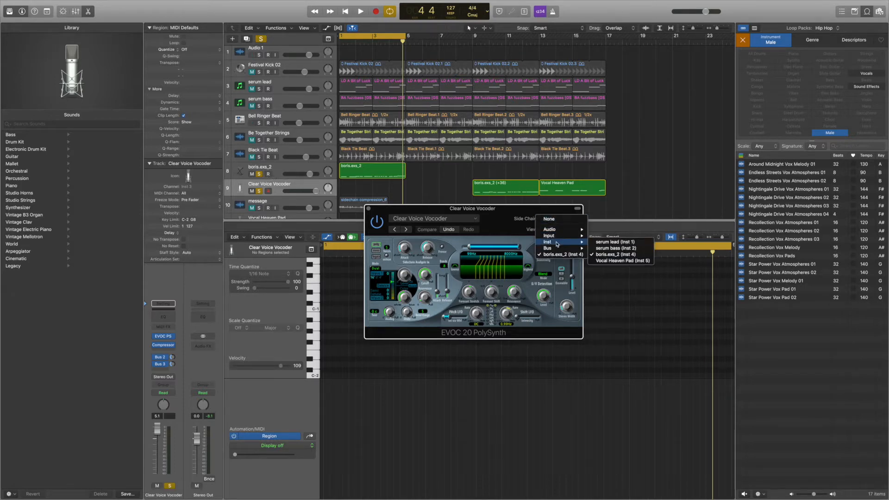
click(610, 255)
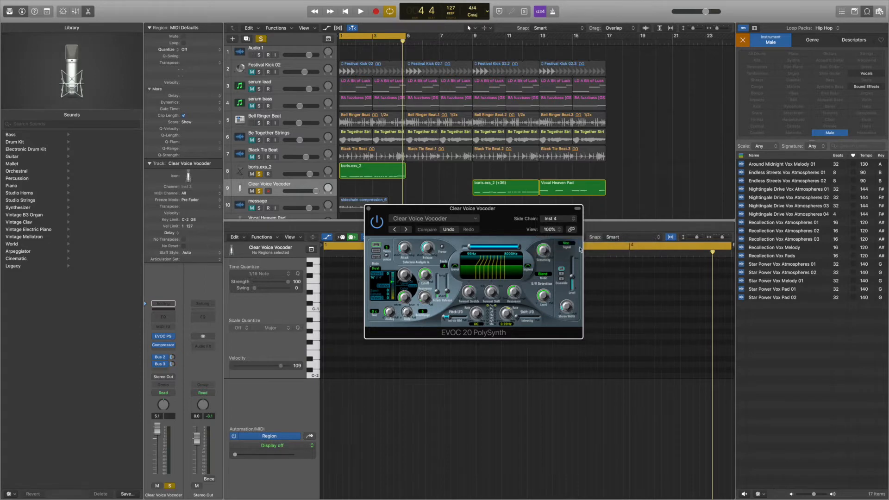
- Move the EVOC 20 window clear of the arrangement and audition the boris.exs_2 track with its solo switched off and on
drag(443, 211, 540, 247)
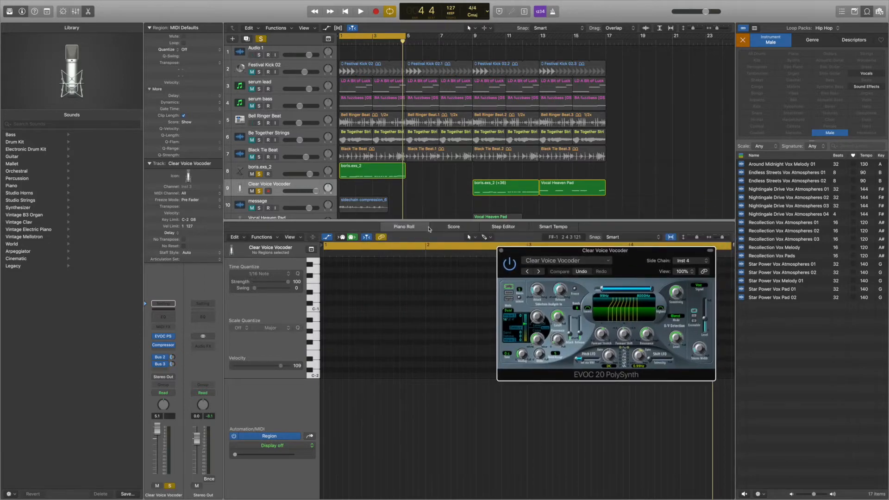
key(space)
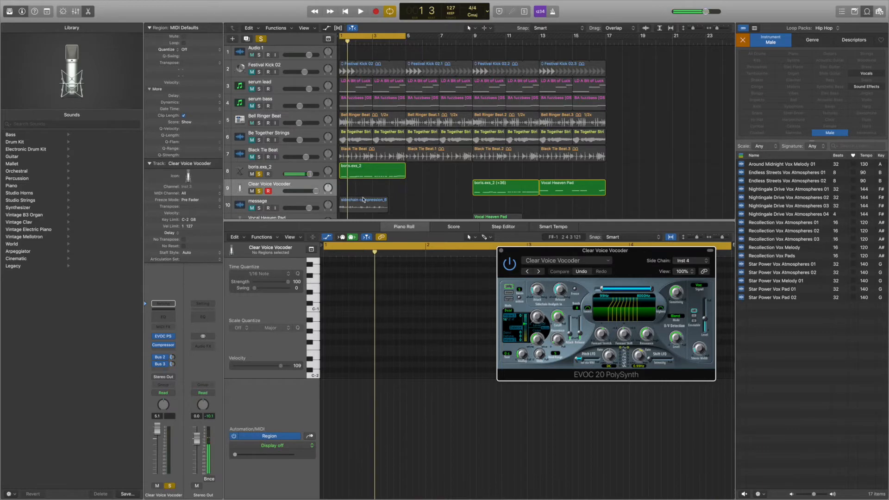
click(259, 174)
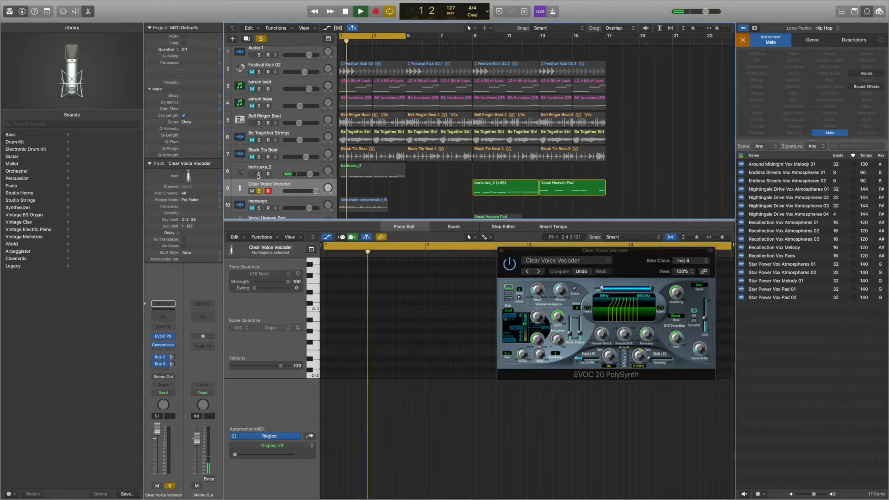
click(259, 174)
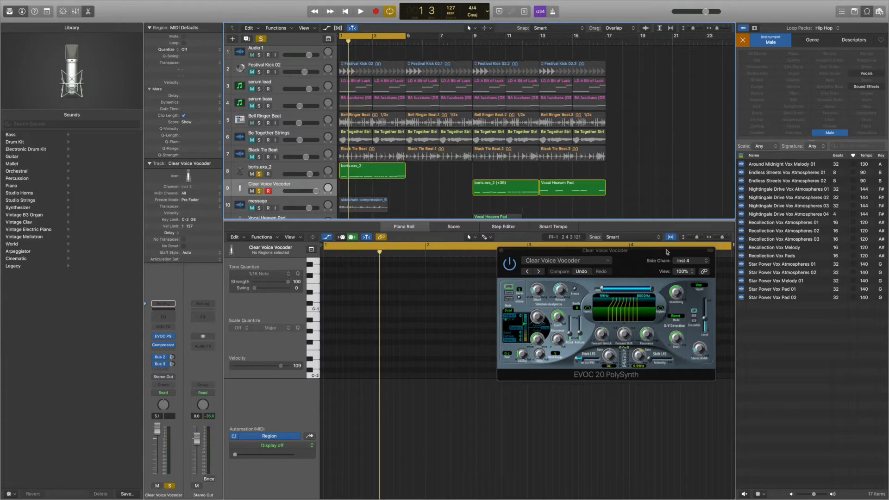
- Reassign the vocoder's side chain to boris.exs_2, audition it during playback, and turn off the solo on the boris.exs_2 track
click(694, 261)
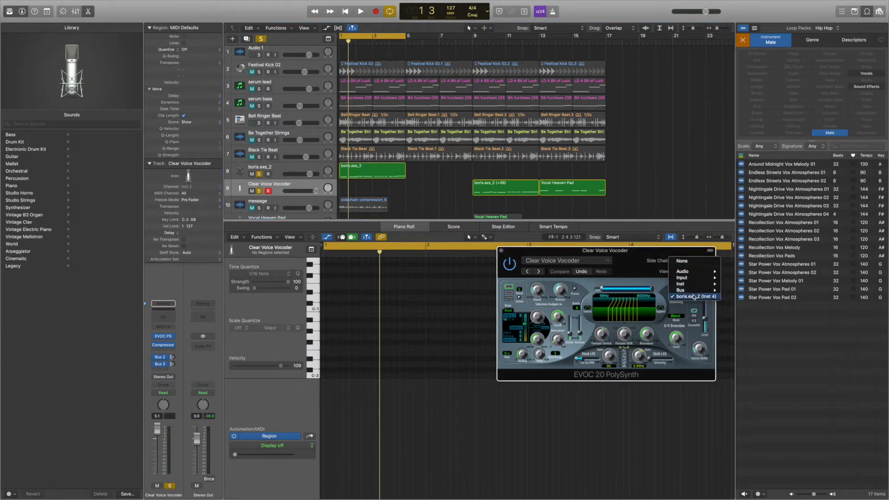
click(694, 296)
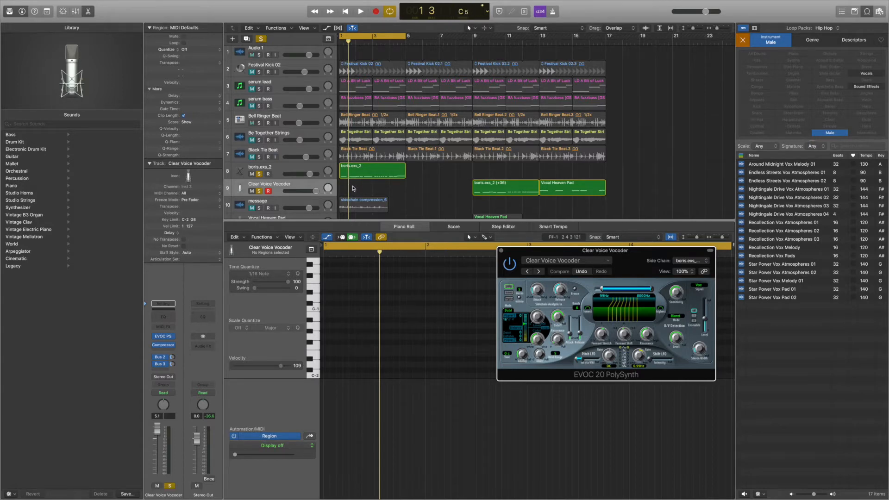
key(space)
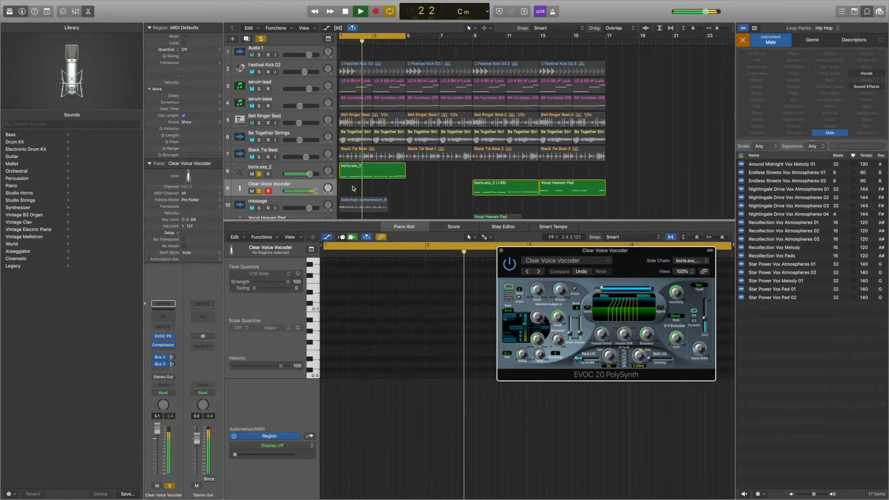
scroll(353, 188, left, 1)
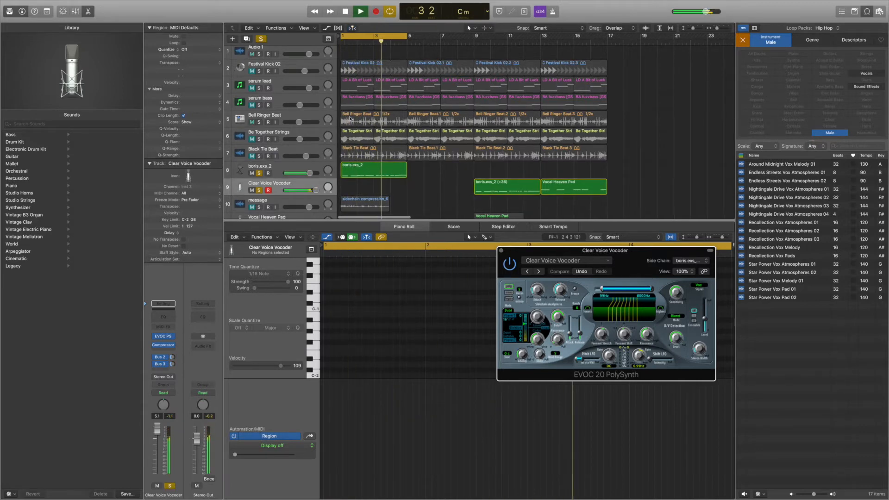
click(259, 174)
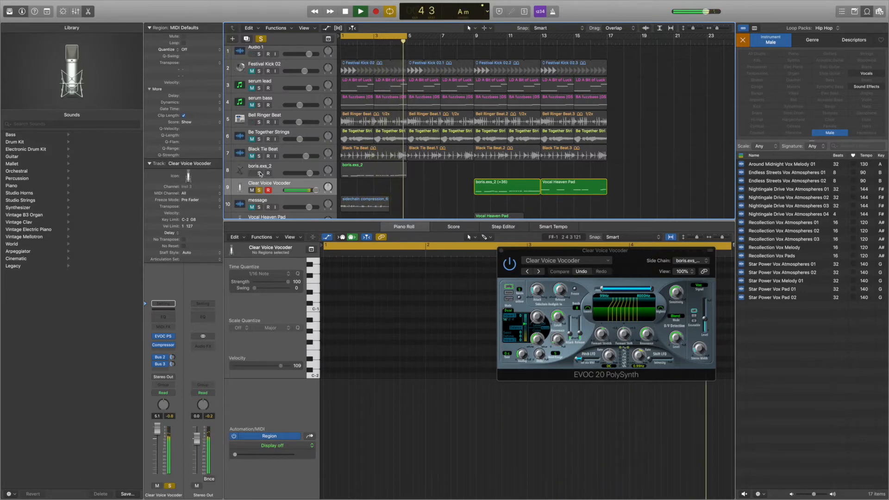
key(space)
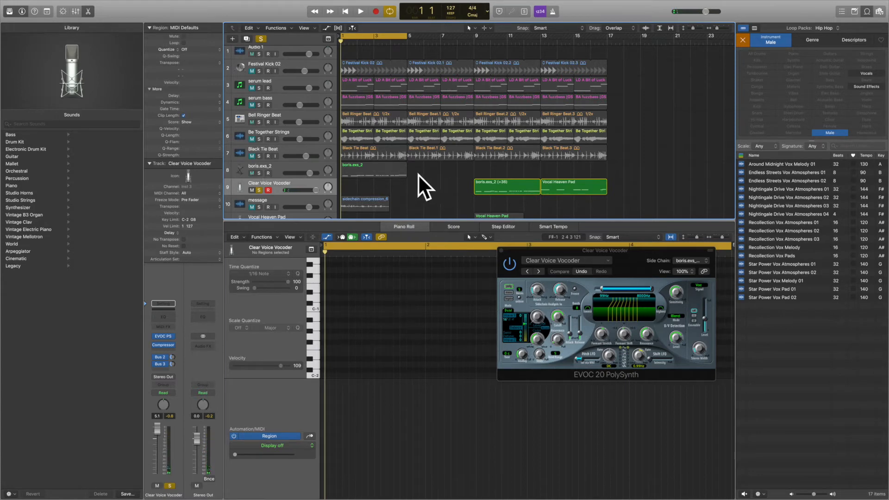
- Copy the boris.exs_2 region onto the Clear Voice Vocoder track at bar 1 and audition it
drag(372, 173, 371, 183)
key(space)
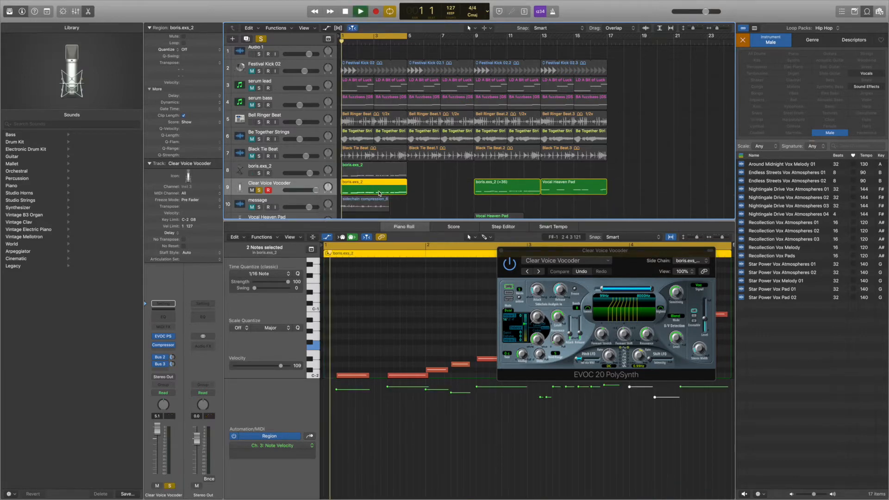
key(space)
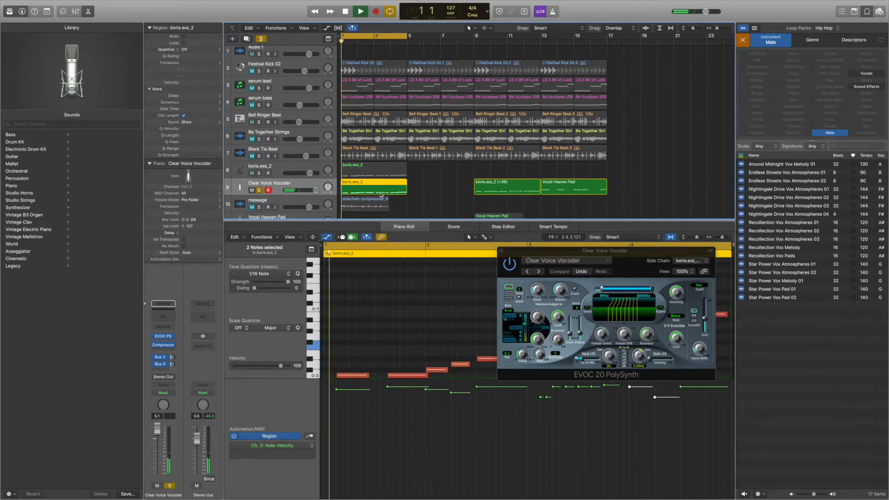
key(space)
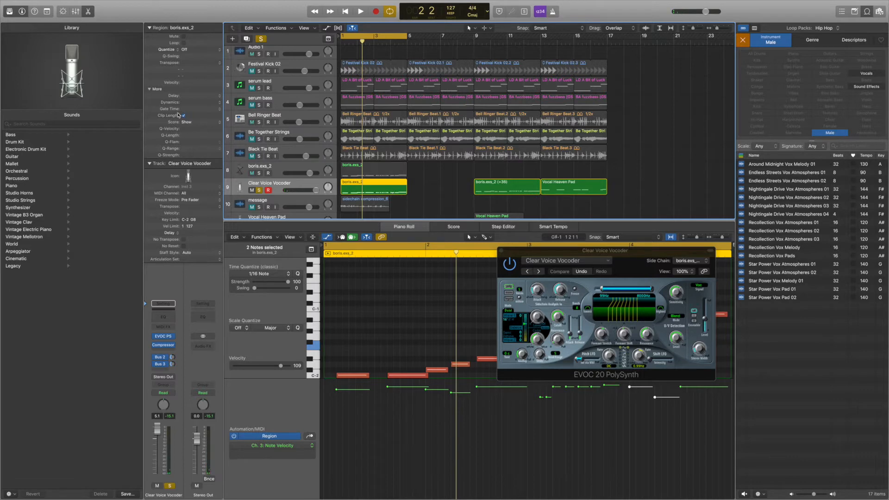
- Transpose the copied vocoder region by +36 and audition it, moving the EVOC 20 window off the piano roll
click(220, 62)
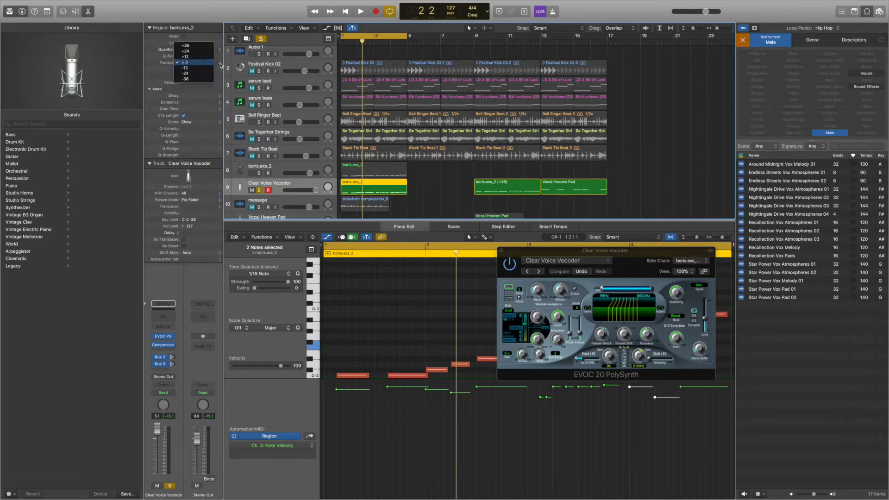
click(202, 46)
key(space)
drag(511, 252, 521, 100)
key(space)
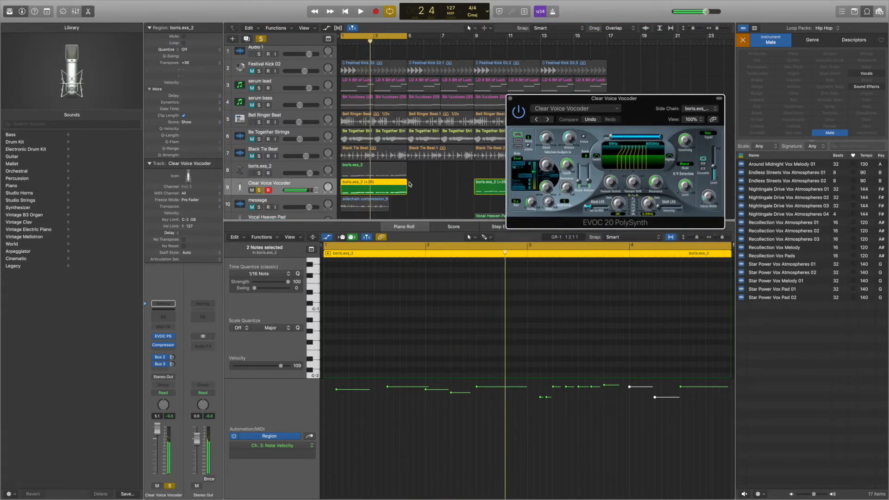
- Move all notes in the vocoder region up two octaves so the first note starts on C3, and audition them
scroll(430, 287, up, 10)
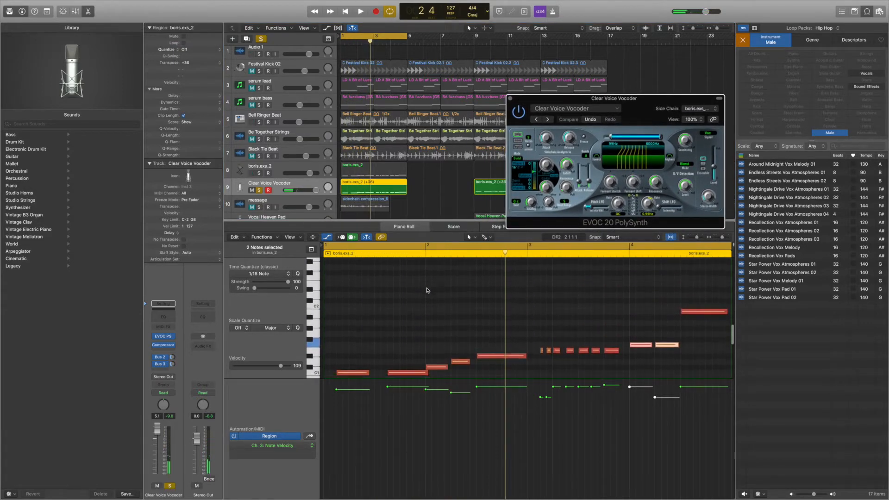
scroll(388, 298, down, 3)
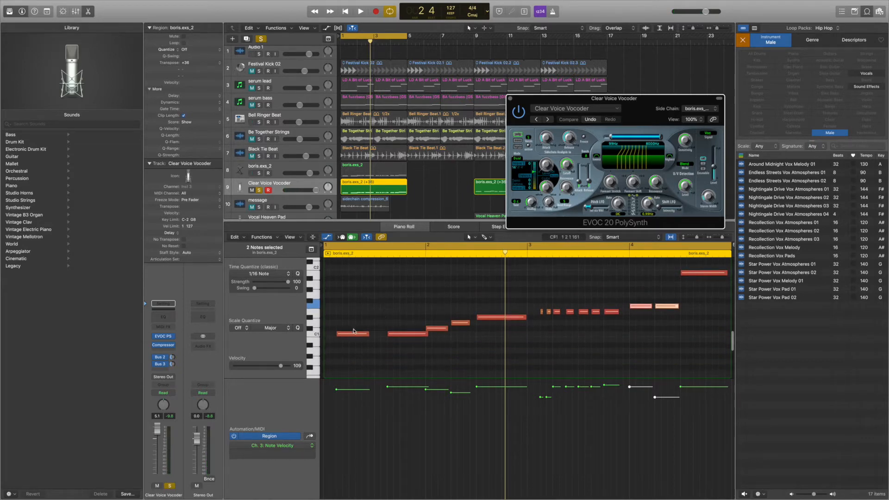
click(364, 318)
key(super+a)
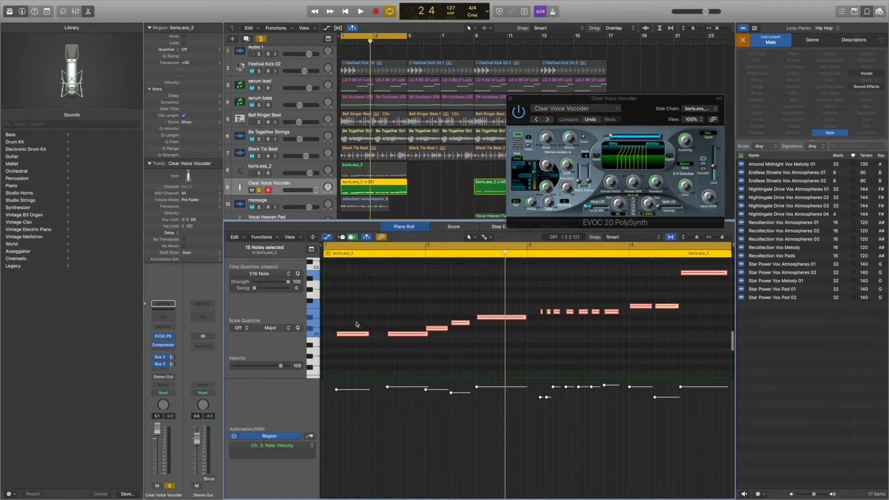
mouse_move(347, 333)
mouse_down()
mouse_move(344, 254)
mouse_move(345, 317)
mouse_up()
key(space)
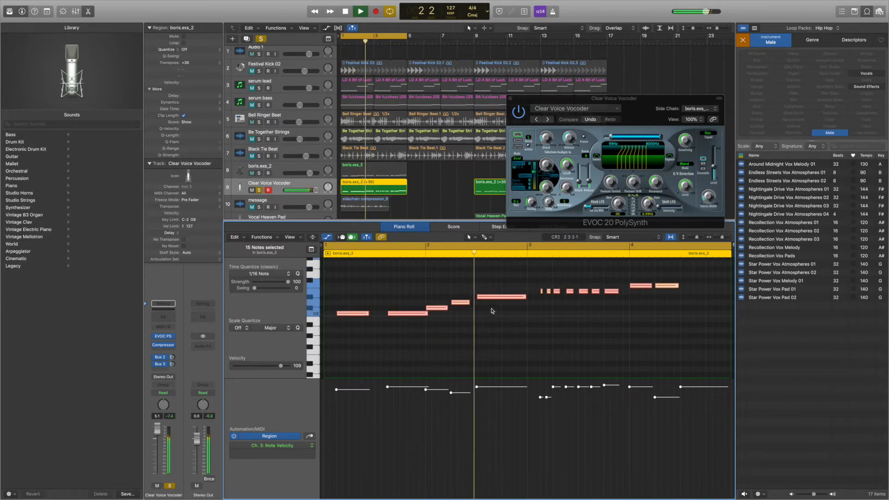
key(space)
- Replay the region from the start, lower the short note just after bar 2 from D3 to B2, and audition the change
click(579, 315)
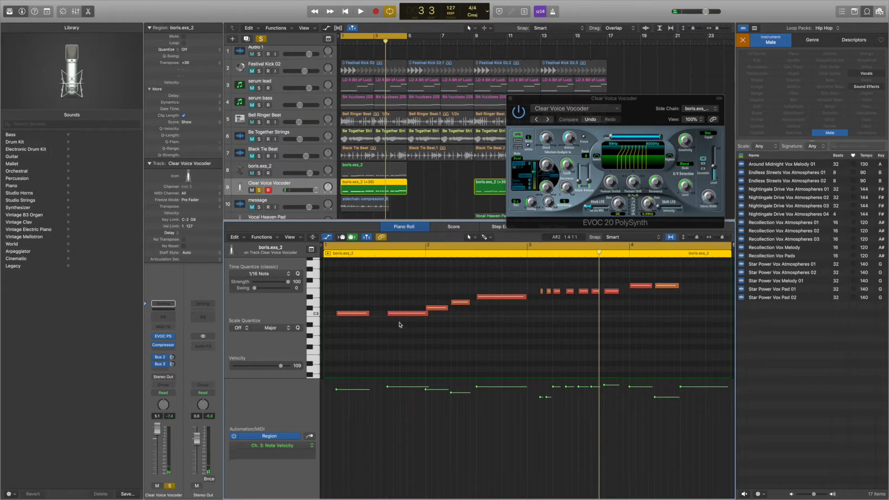
key(Return)
key(space)
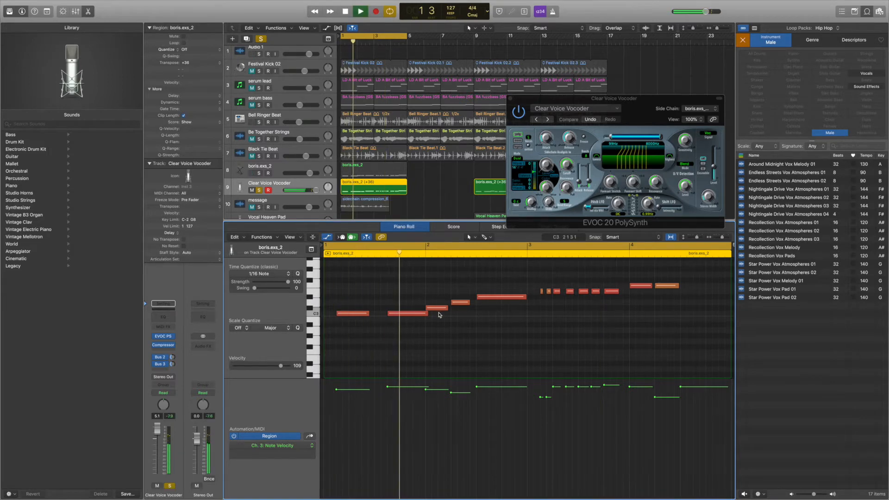
key(space)
drag(460, 304, 460, 322)
key(space)
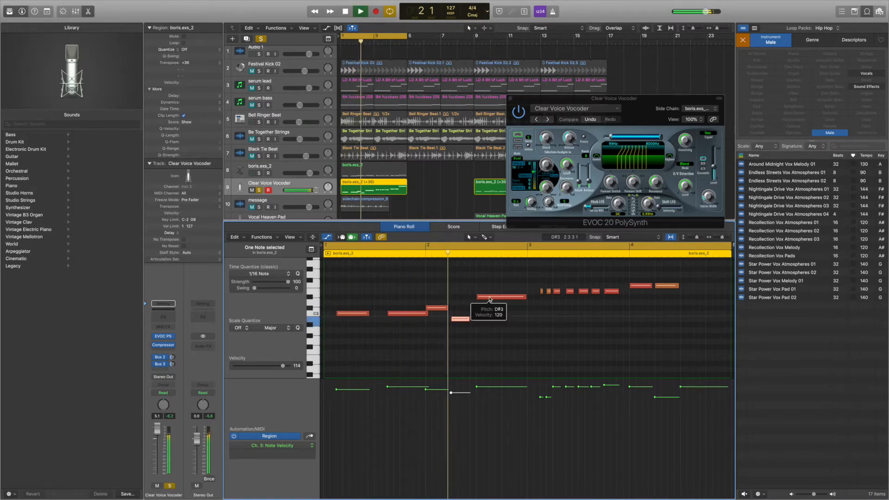
- Lower the long note in the middle of bar 2 to C3 while auditioning the vocoder region
drag(490, 299, 457, 325)
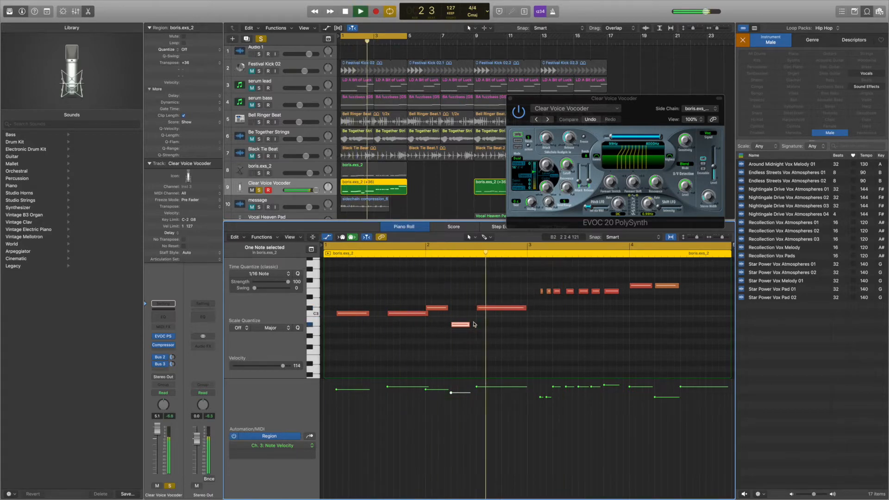
drag(487, 312, 484, 319)
key(space)
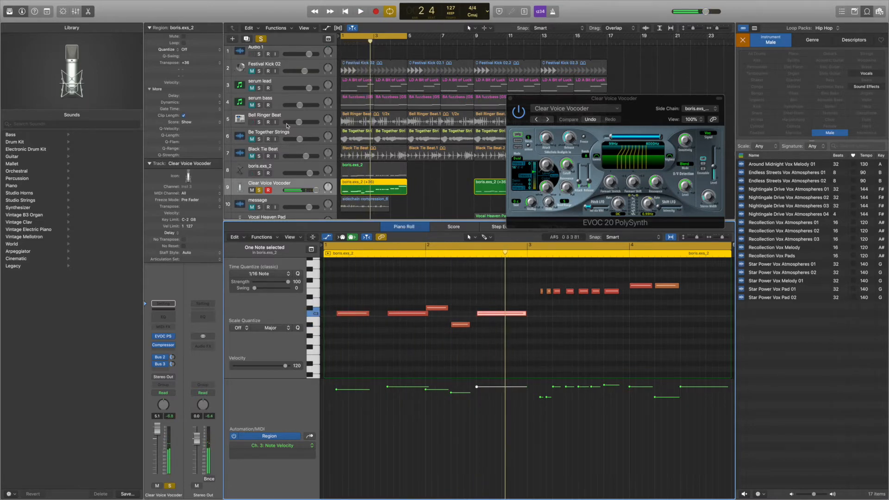
- Unmute and solo the serum bass track and audition it together with the vocoder region
click(252, 106)
click(259, 105)
key(space)
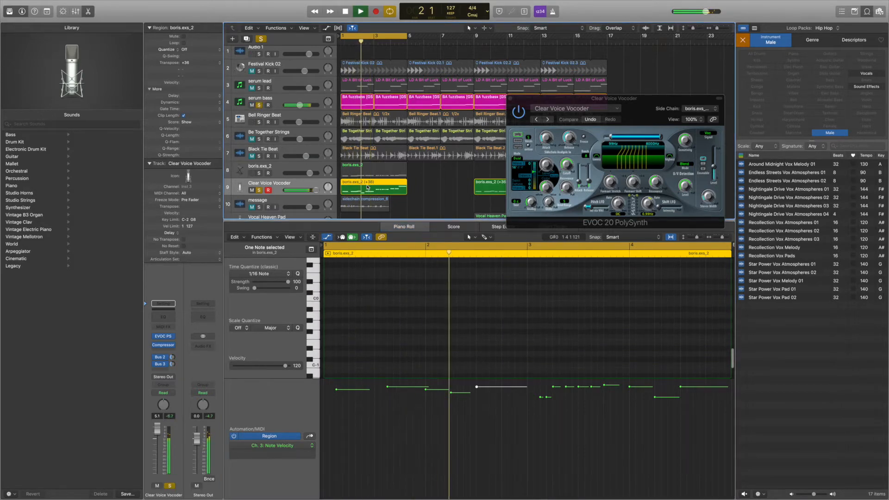
key(space)
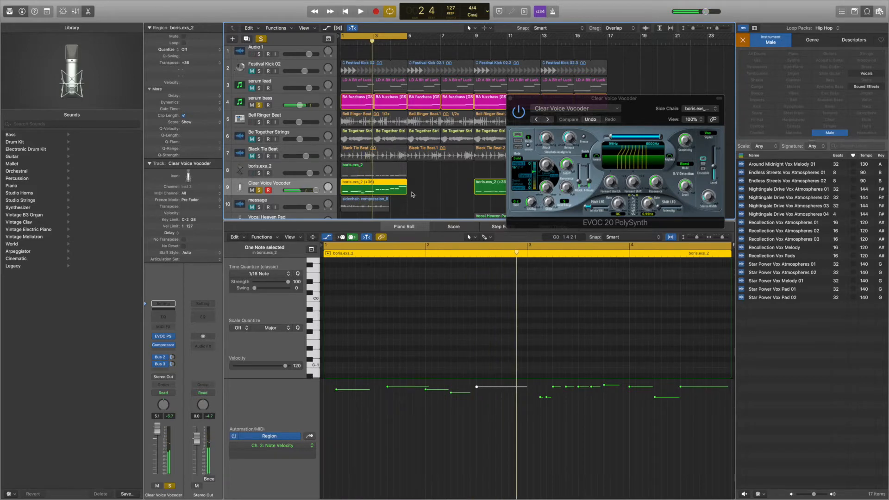
- Delete the vocoder region at bar 1 and replace it by moving the boris.exs_2 region from bar 9 there
drag(544, 108, 446, 310)
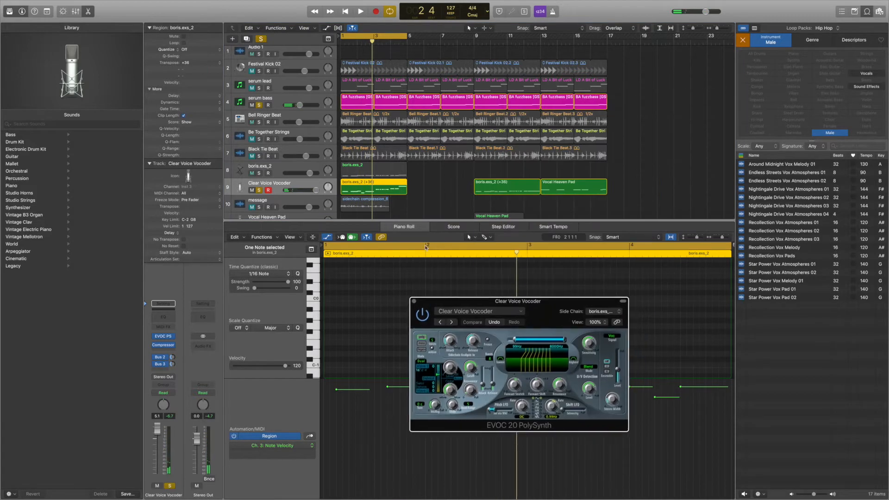
click(385, 191)
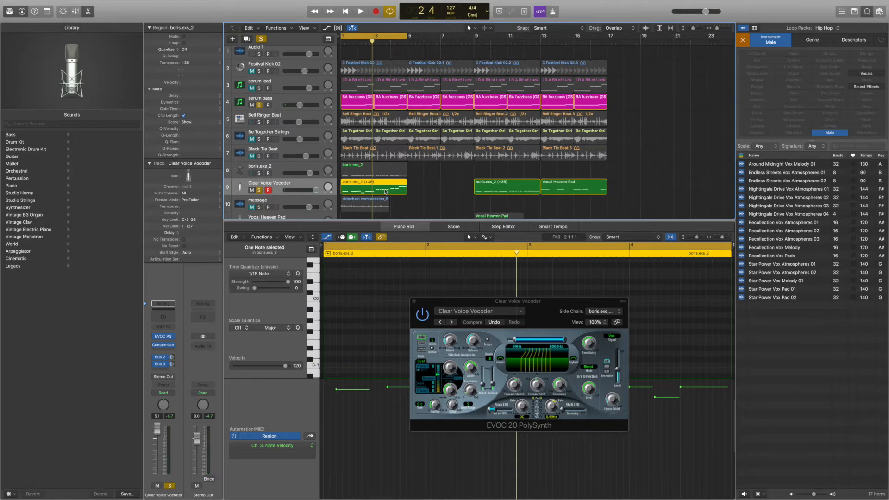
key(Delete)
drag(509, 191, 376, 191)
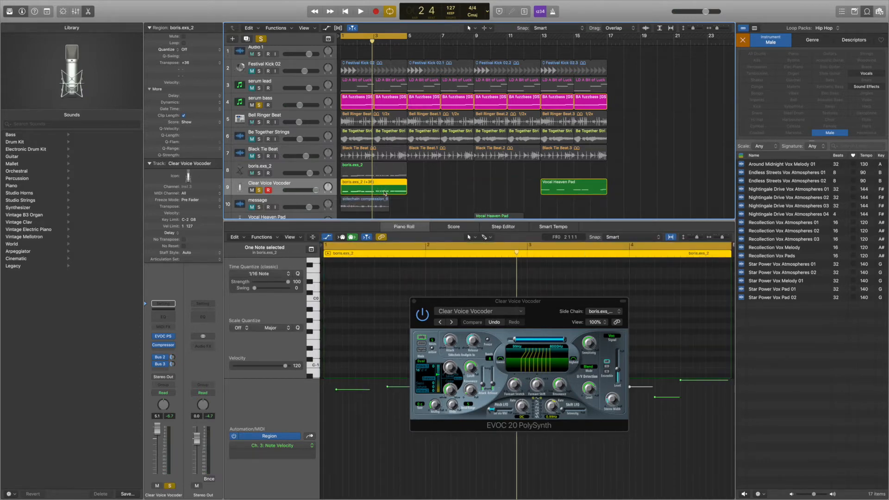
- Audition the moved vocoder melody with serum bass and Be Together Strings soloed, keeping the EVOC 20 window clear of the notes
drag(412, 297, 435, 109)
scroll(452, 298, up, 10)
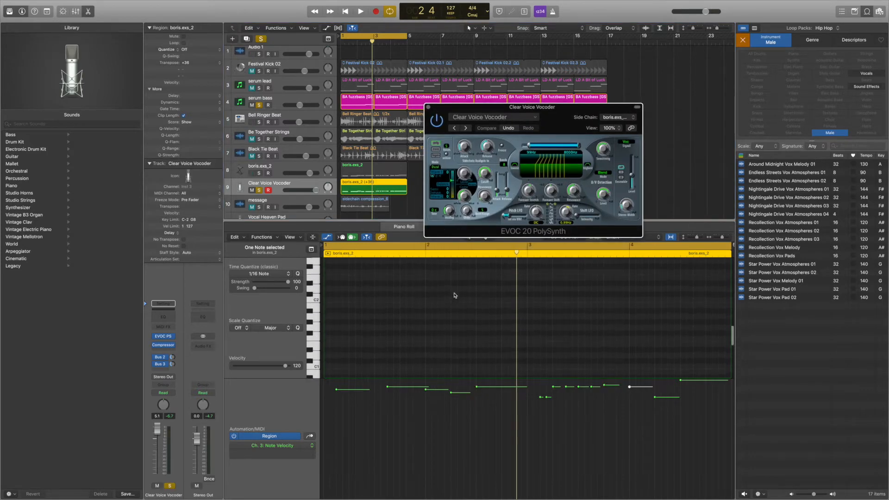
scroll(671, 306, right, 2)
scroll(655, 305, left, 2)
key(space)
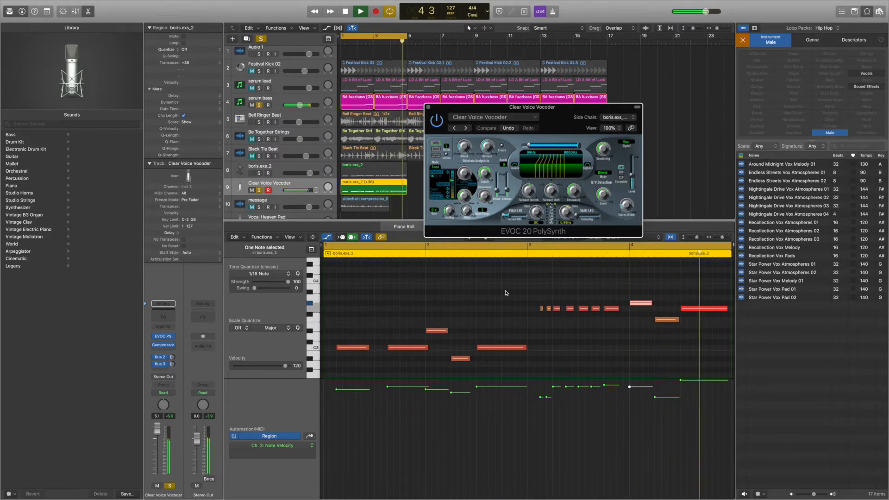
click(259, 139)
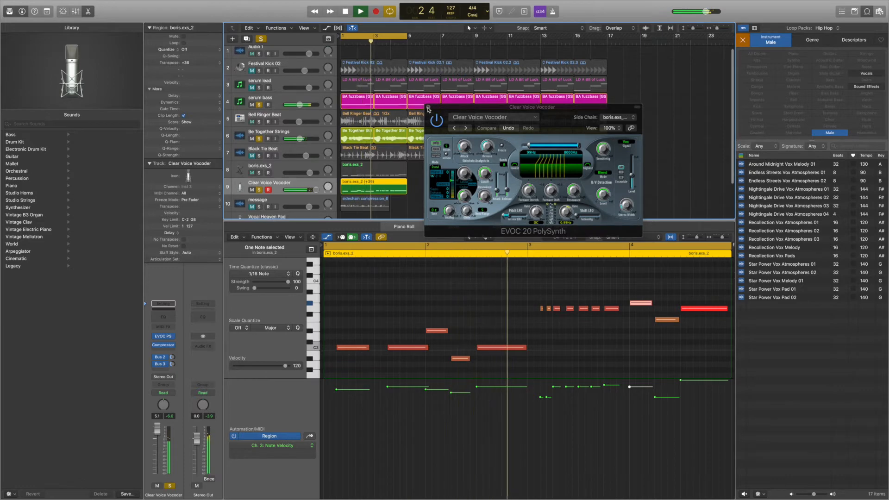
drag(429, 109, 620, 127)
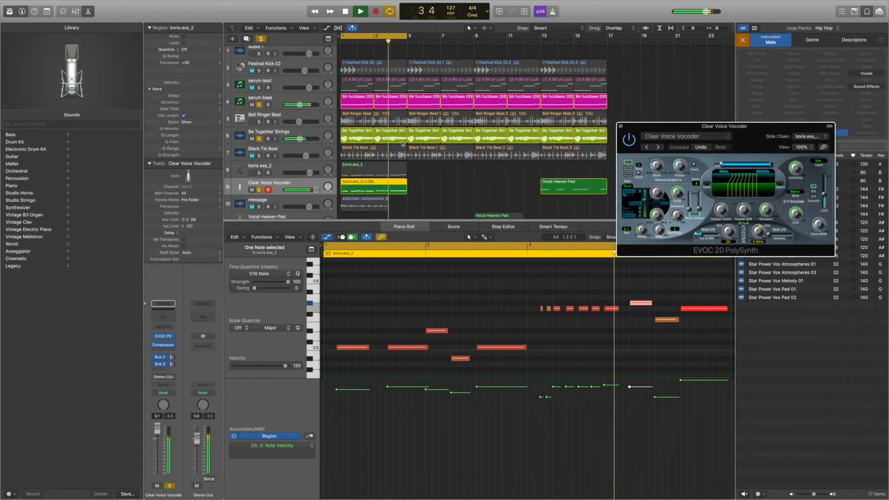
key(space)
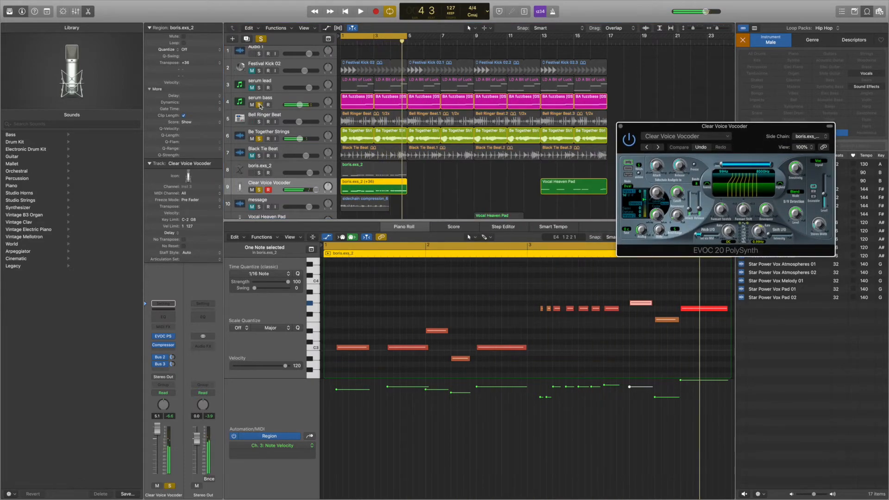
- Unsolo serum bass and Be Together Strings, and audition the soloed boris.exs_2 track together with the Clear Voice Vocoder track
click(259, 105)
click(259, 138)
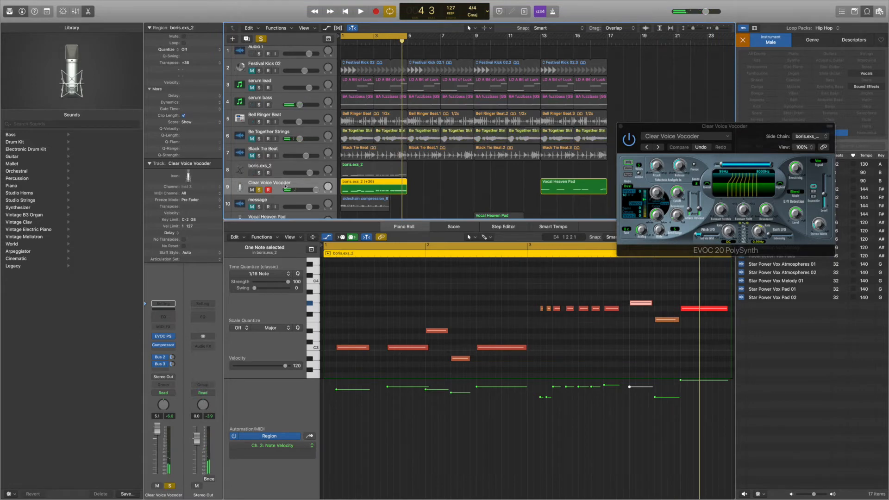
click(259, 172)
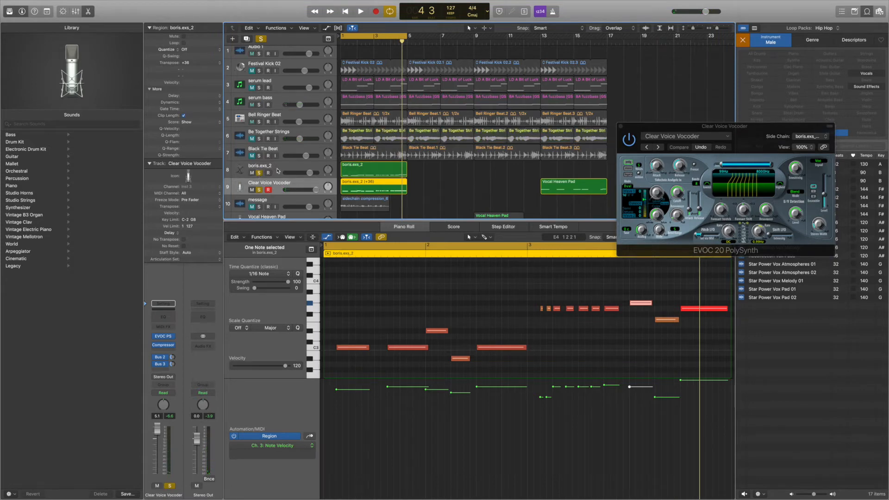
click(278, 173)
key(space)
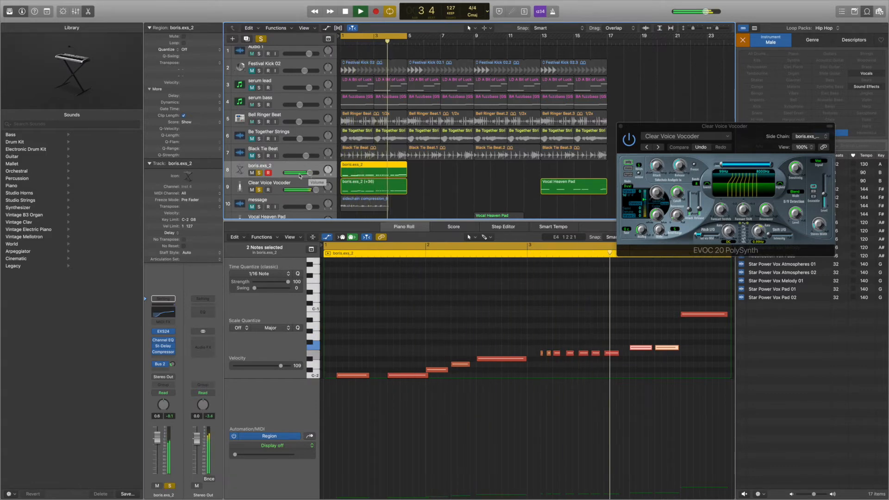
key(space)
- Unsolo boris.exs_2, load the Vocal Heaven Pad preset from 02 Vintage Vocoder in the EVOC 20, and audition it
click(260, 173)
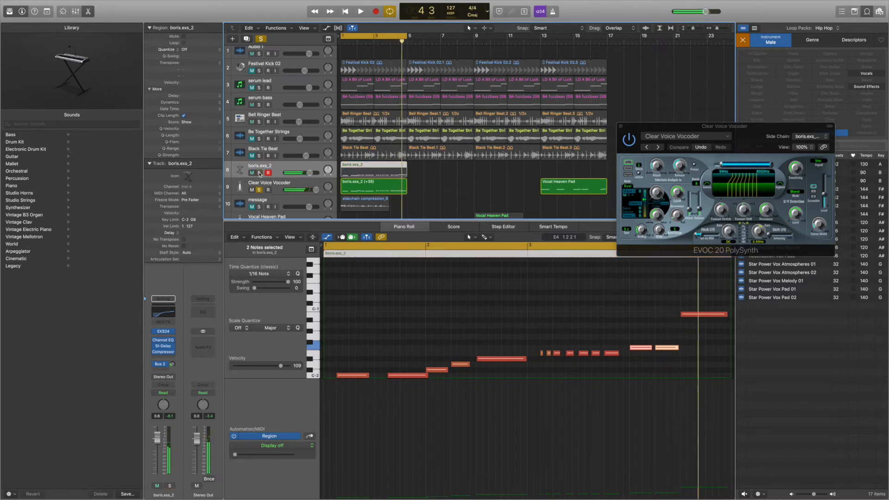
drag(685, 125, 553, 108)
key(space)
click(548, 119)
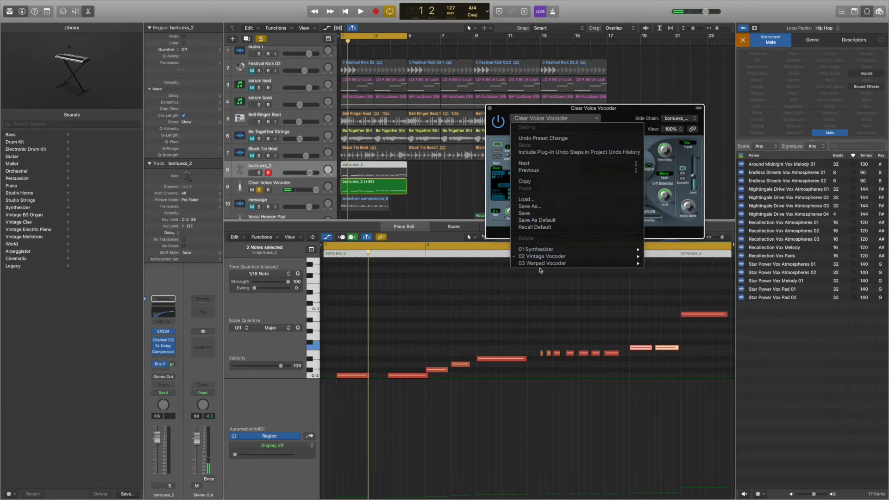
mouse_move(541, 259)
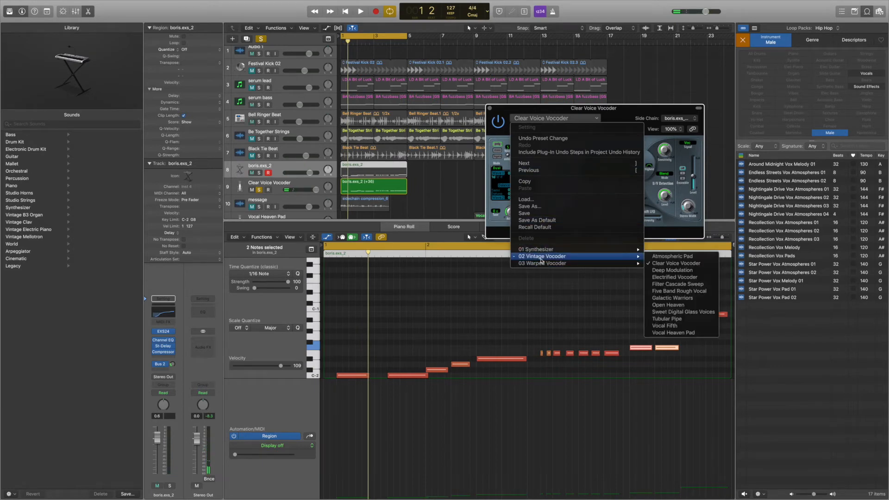
click(676, 332)
key(space)
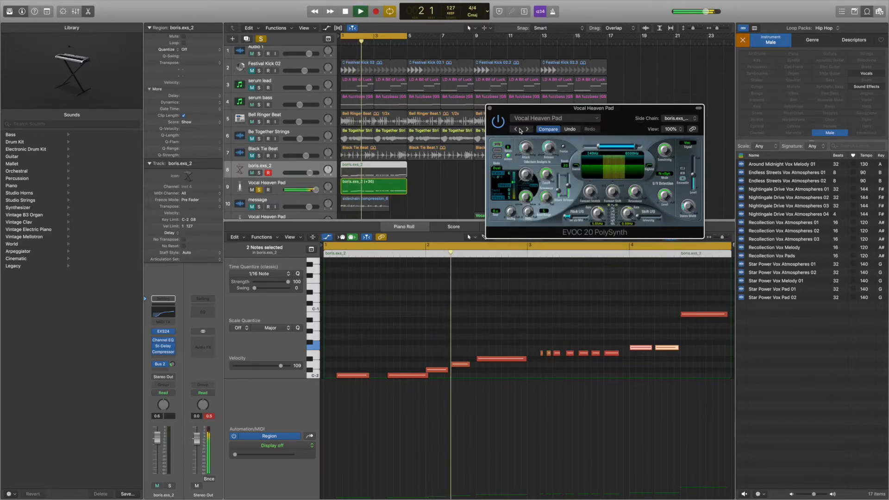
- Load the Vocal Fifth preset from 02 Vintage Vocoder in the EVOC 20 and audition it
click(539, 121)
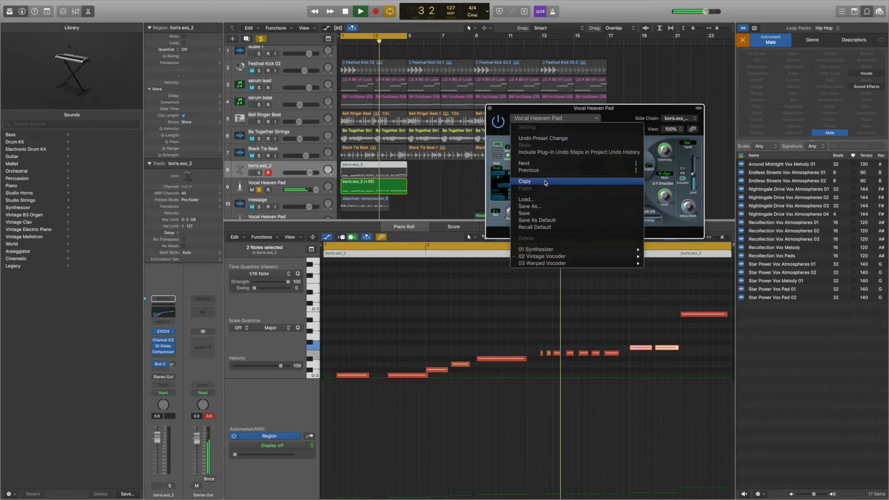
mouse_move(597, 256)
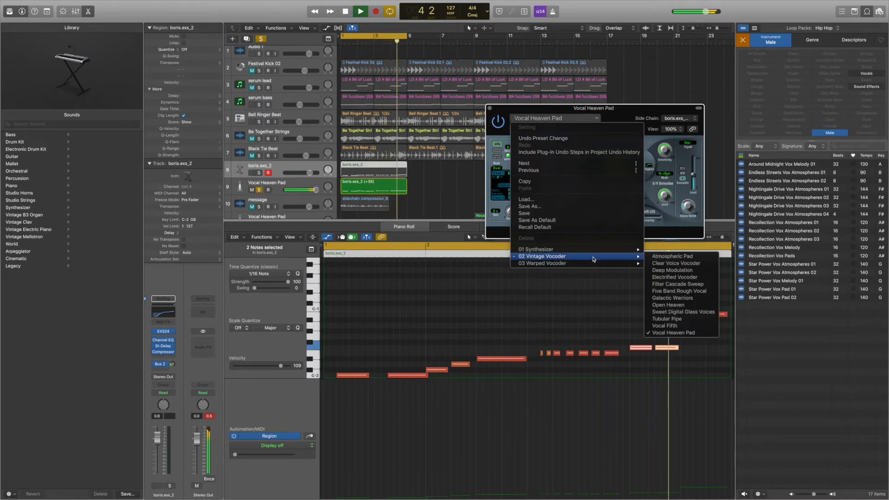
click(663, 325)
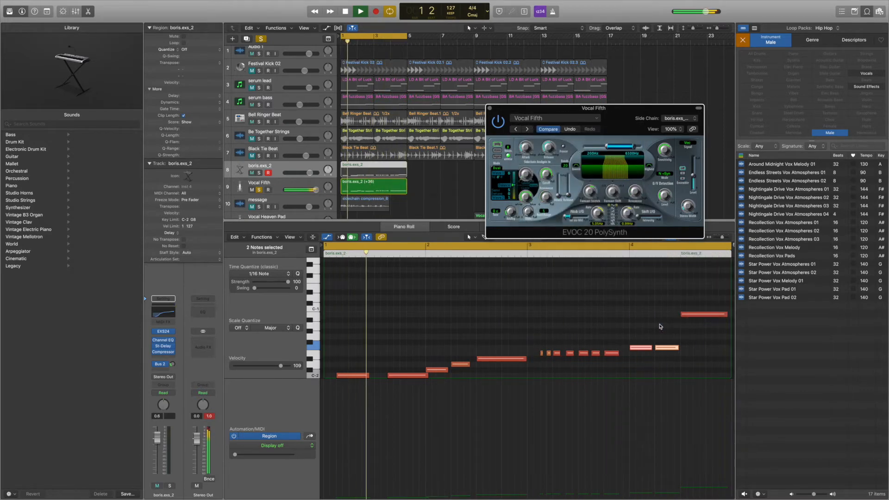
key(space)
- Load the Clear Voice Vocoder preset in the EVOC 20 again, audition it, and close the plug-in window
click(544, 121)
mouse_move(556, 256)
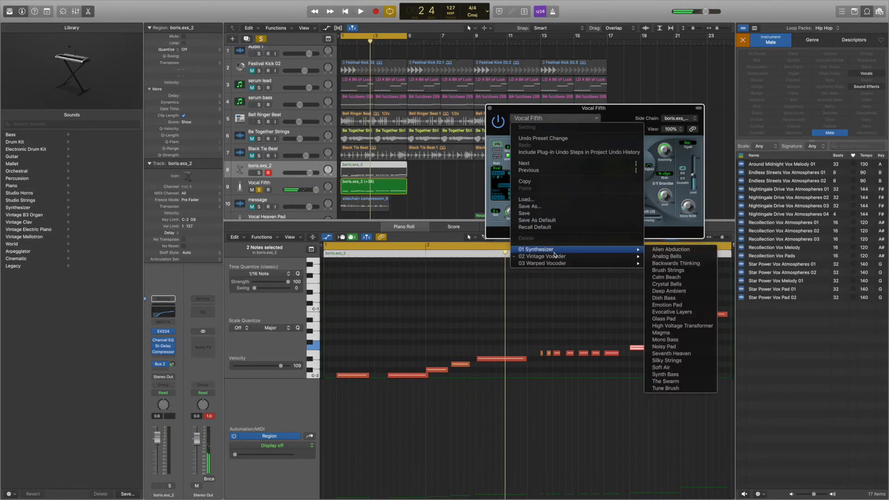
click(692, 263)
key(space)
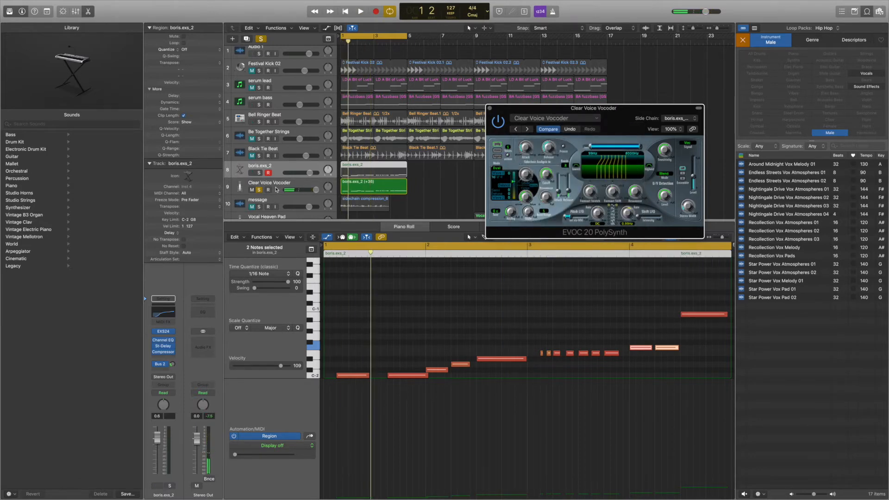
click(489, 110)
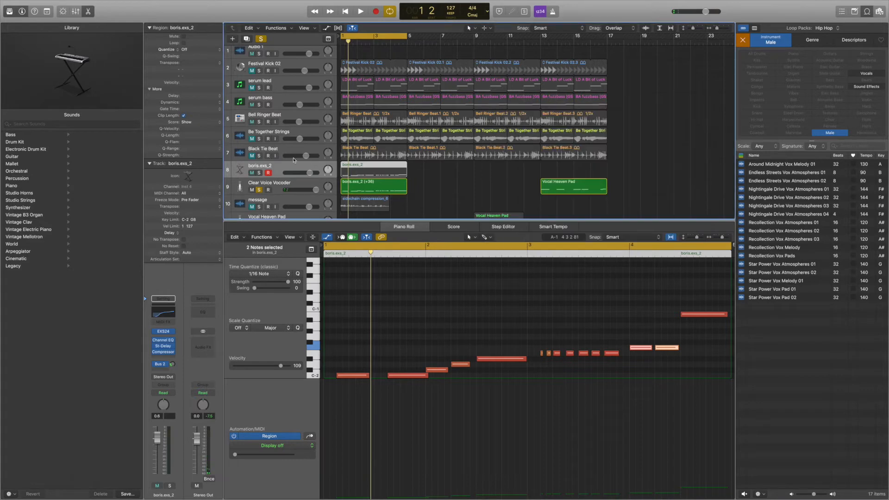
- Solo Bell Ringer Beat, serum bass and Be Together Strings, and audition them with the boris.exs_2 and vocoder tracks
click(259, 122)
click(260, 105)
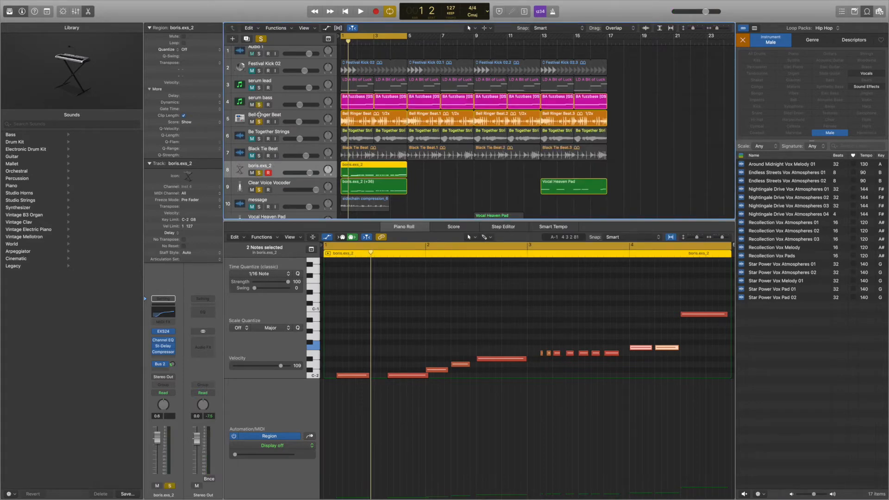
click(259, 139)
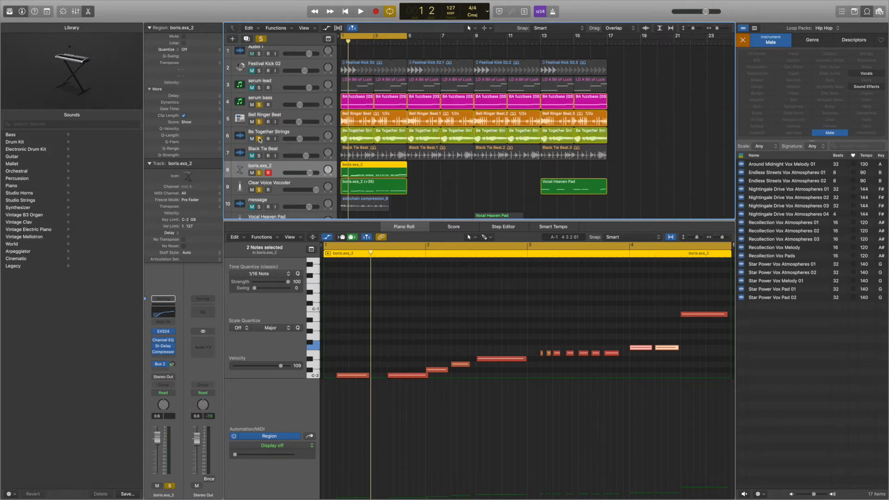
key(space)
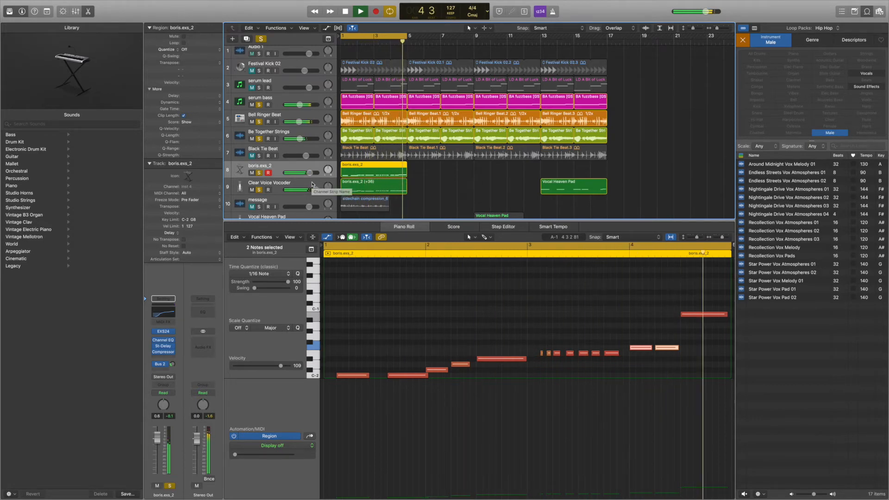
key(space)
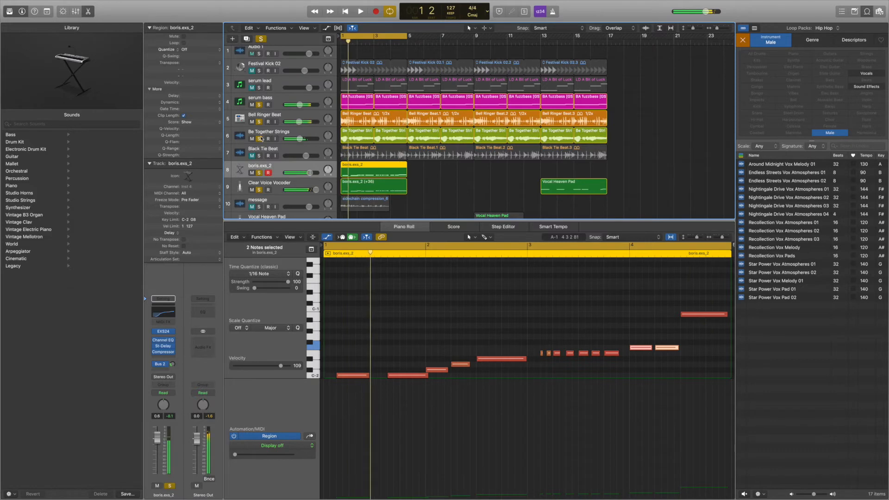
- Unsolo the beat, bass, strings, boris.exs_2 and vocoder tracks, then solo the message track and play it
click(259, 106)
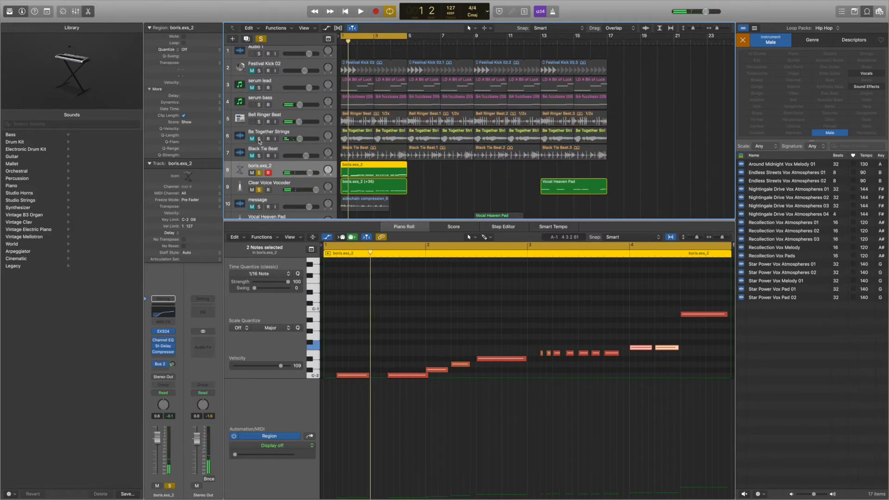
click(260, 190)
click(259, 173)
scroll(475, 193, down, 2)
scroll(475, 193, down, 1)
click(259, 163)
key(space)
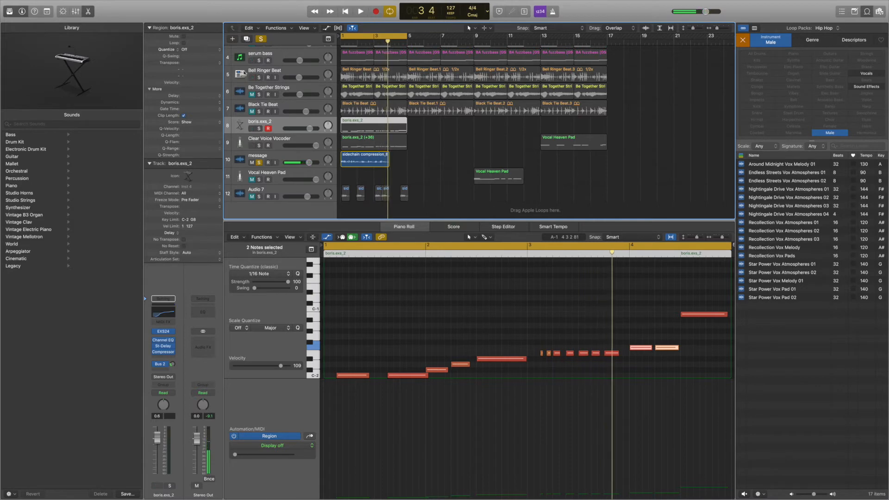
- Select and solo the Vocal Heaven Pad track, and view the EVOC 20 PS entry among its available instruments
click(233, 39)
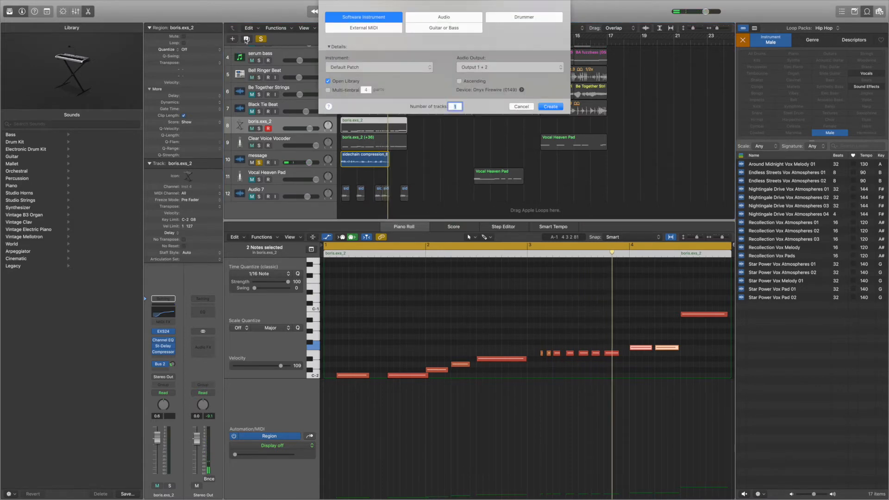
click(521, 106)
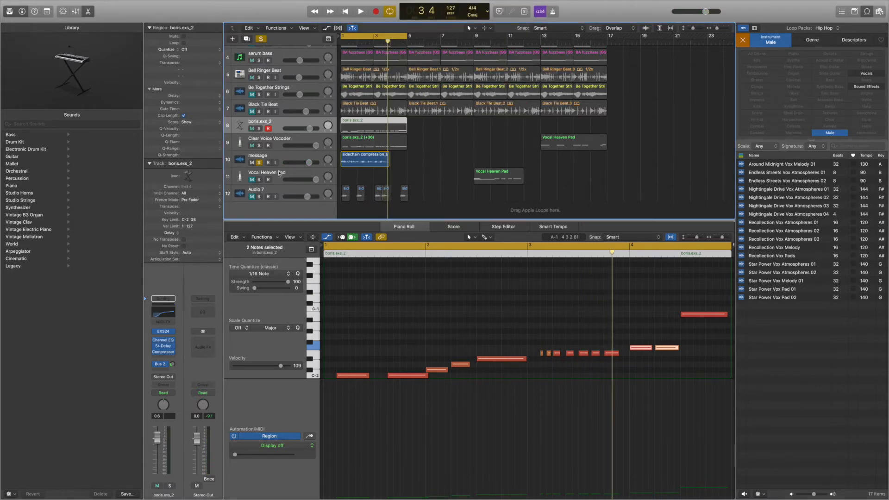
click(280, 175)
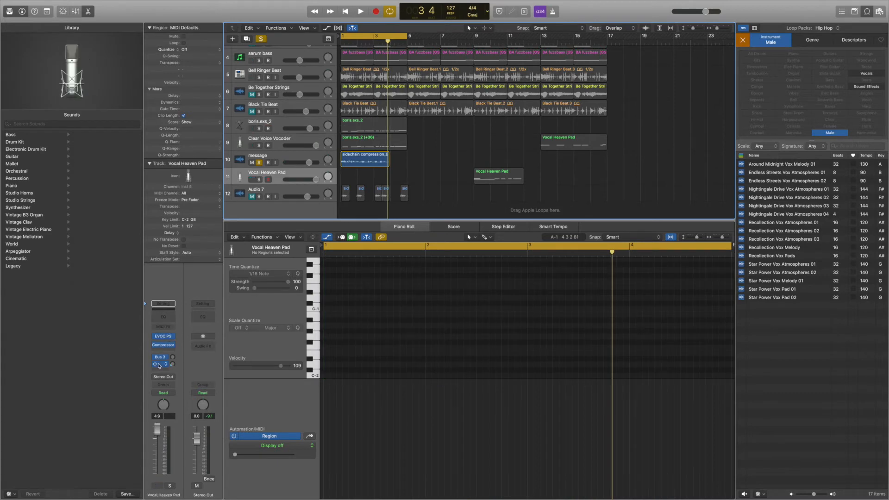
click(172, 339)
mouse_move(188, 399)
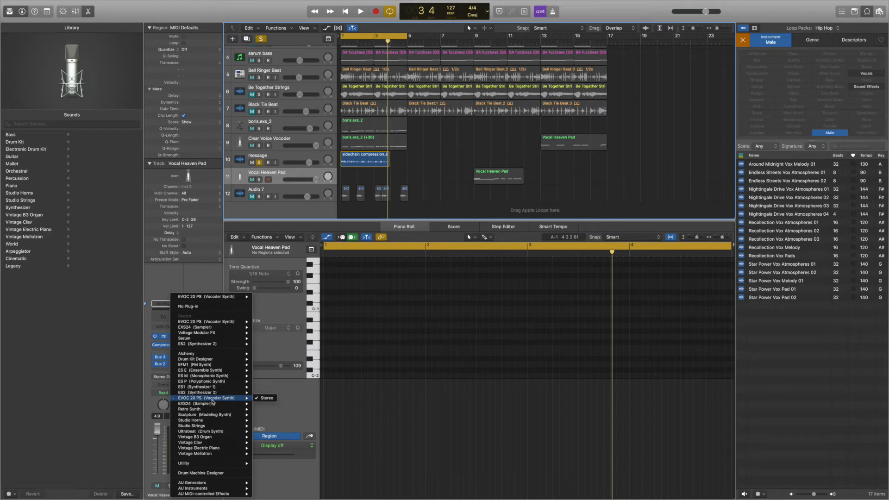
click(282, 357)
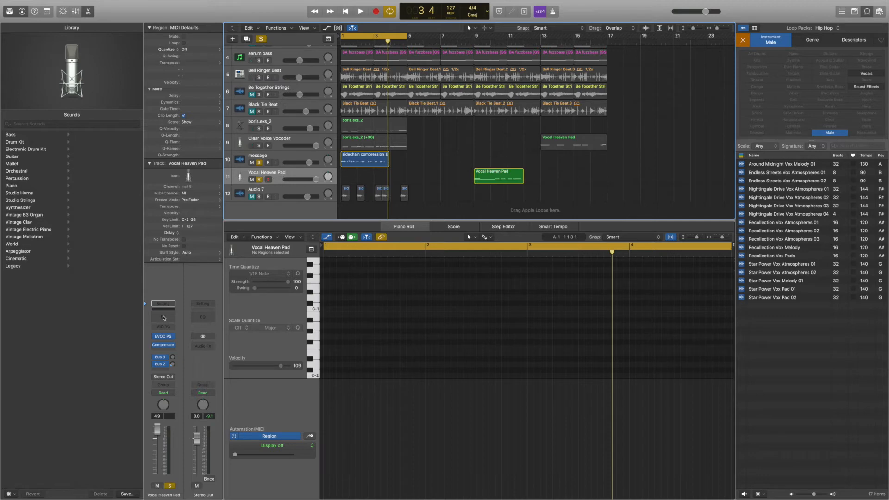
- Open the Vocal Heaven Pad track's EVOC 20 PolySynth and set its side chain to message (Audio 6)
click(164, 338)
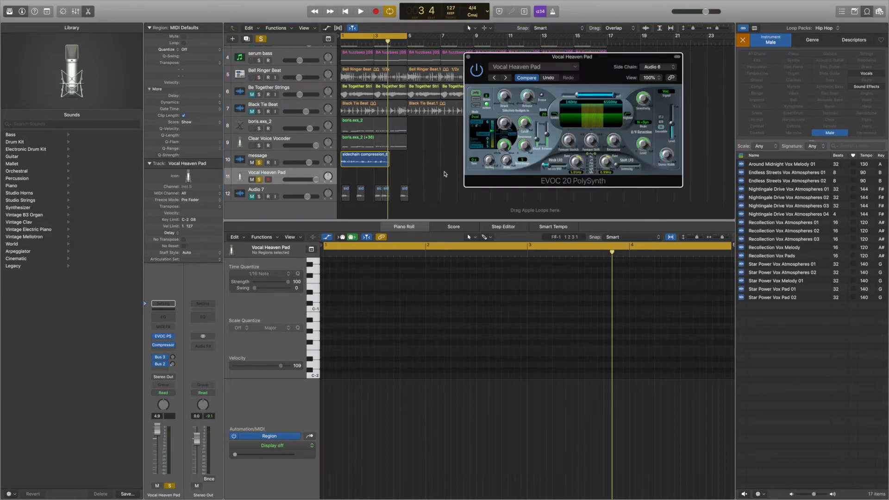
drag(493, 58, 563, 88)
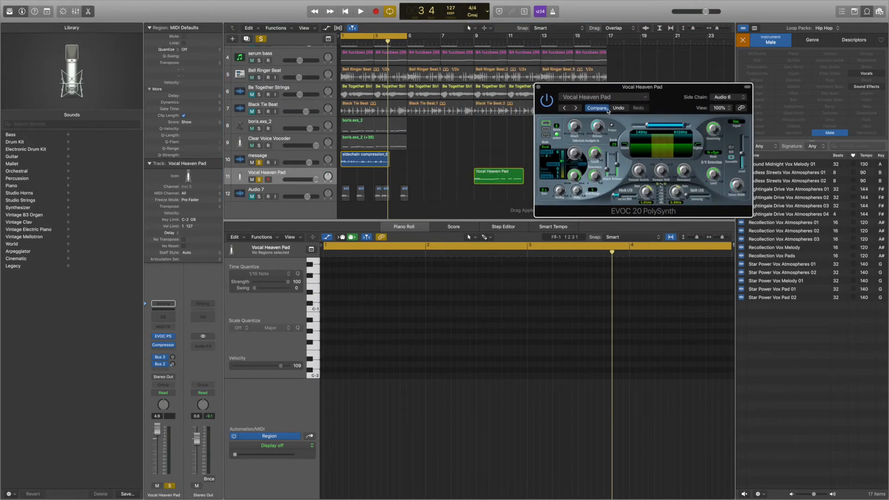
click(730, 99)
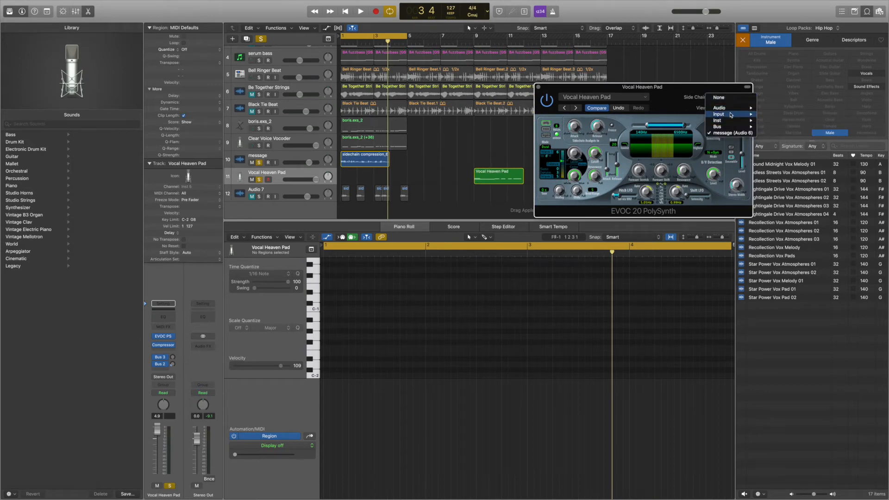
mouse_move(731, 110)
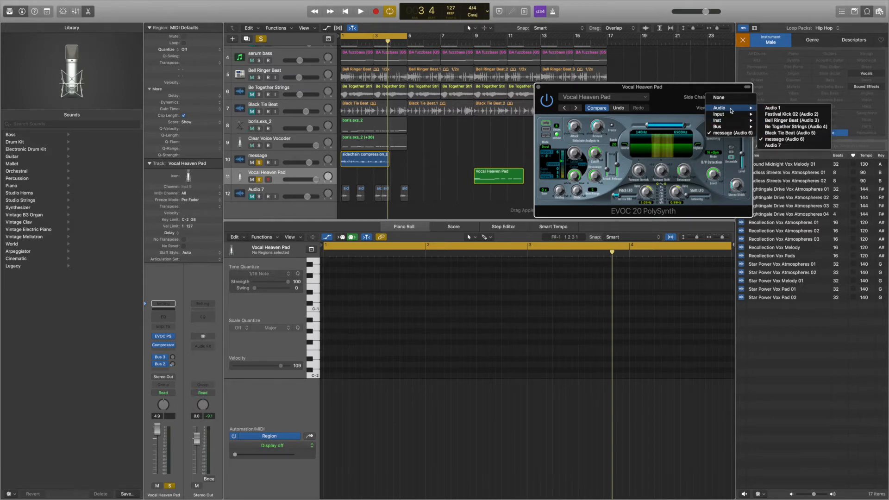
click(784, 140)
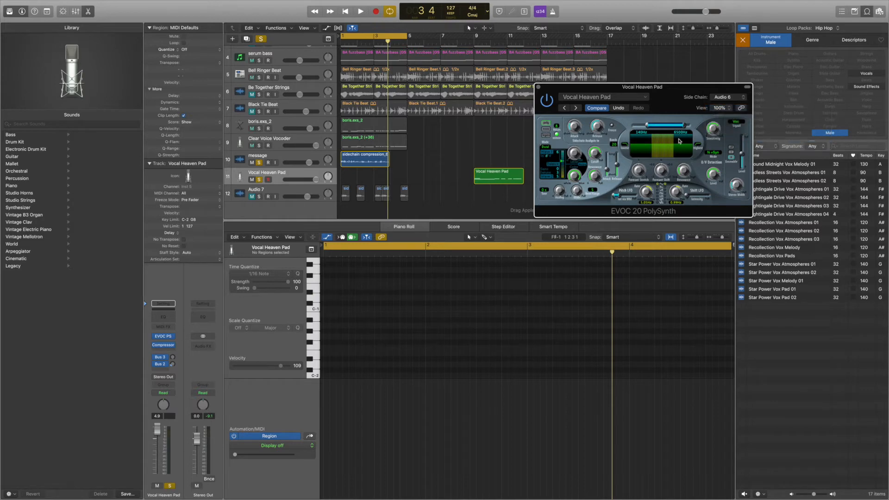
- Move the Vocal Heaven Pad region to bar 1, aligned with the message region, and inspect both regions' contents
drag(495, 179, 362, 179)
drag(559, 90, 632, 62)
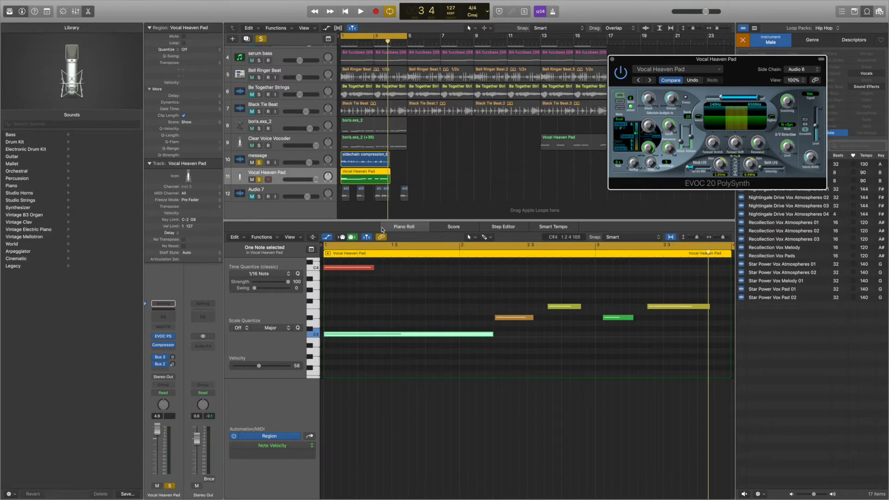
click(349, 159)
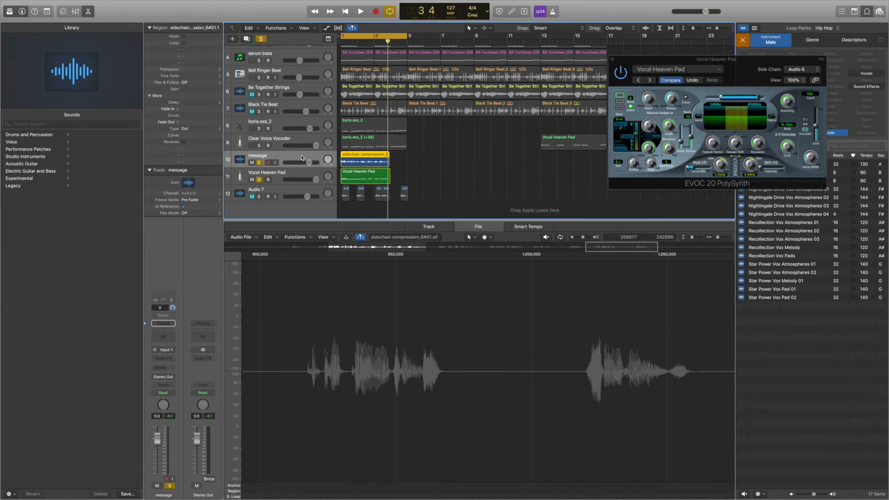
click(281, 179)
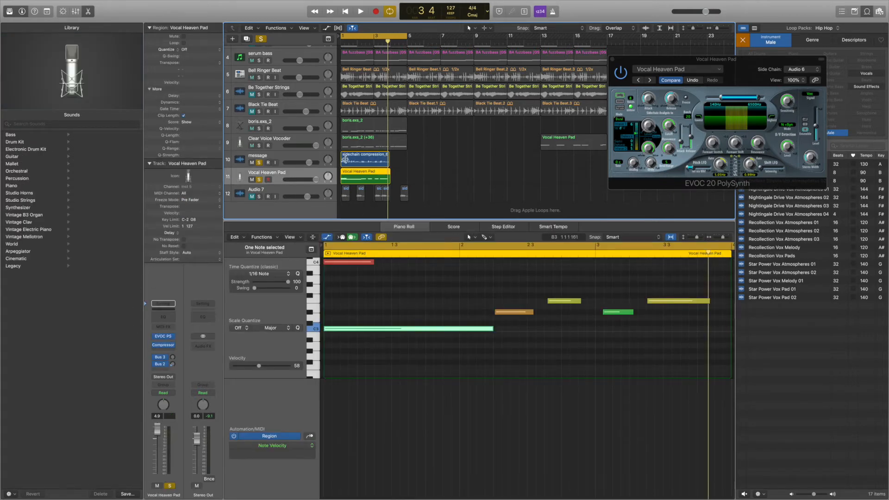
- Play the message audio together with the Vocal Heaven Pad vocoder, keeping the plug-in window clear of the regions
key(space)
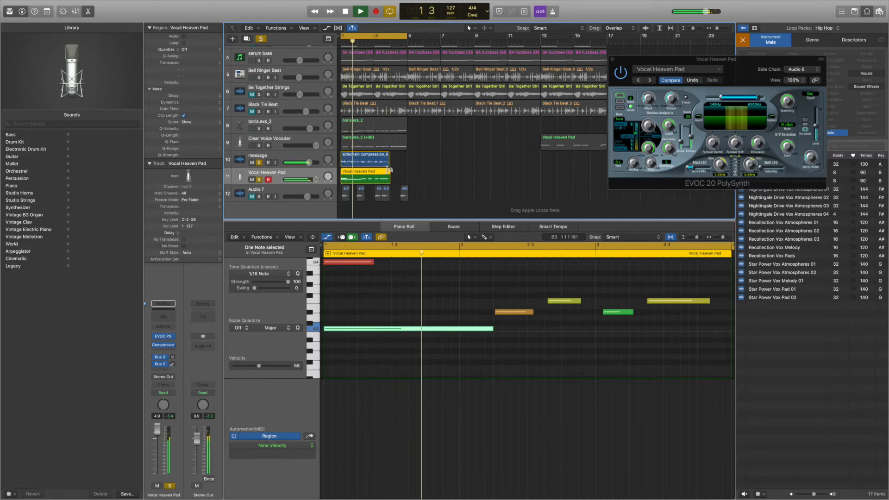
drag(611, 64, 636, 42)
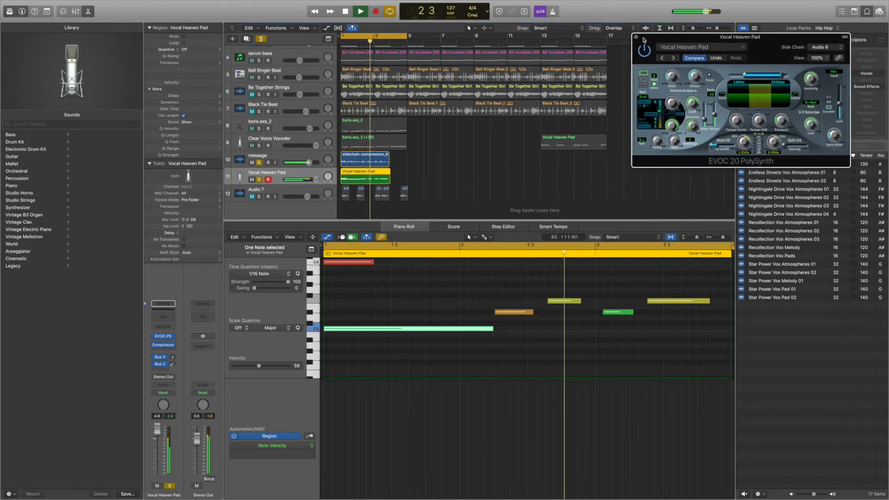
scroll(528, 317, right, 1)
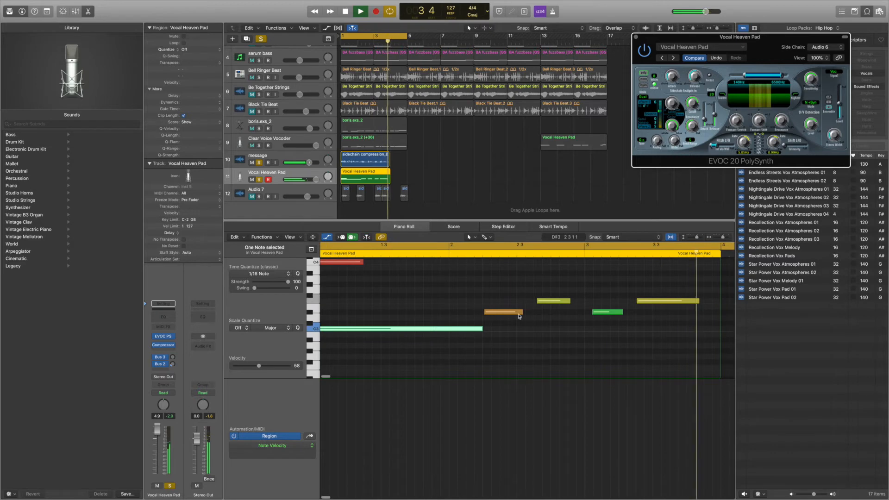
key(space)
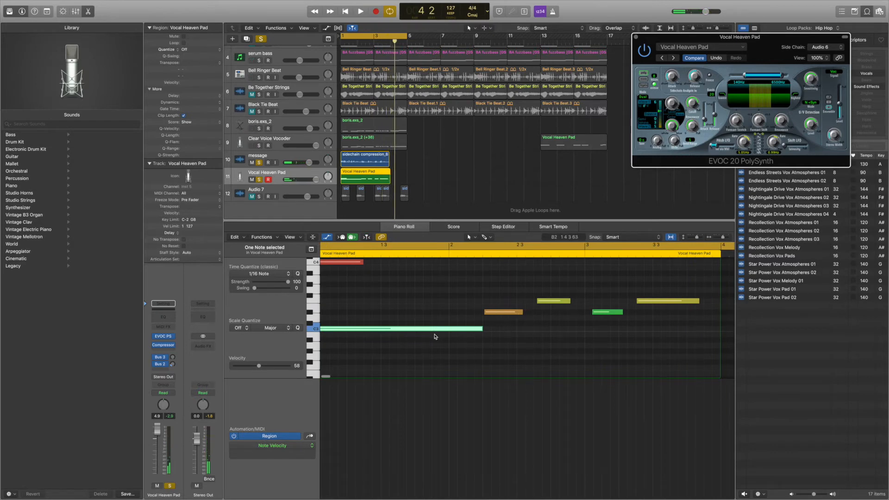
scroll(434, 334, left, 1)
- During playback, try the Vocal Heaven Pad note just after beat 2.3 at G♯3, and return it to F3
key(space)
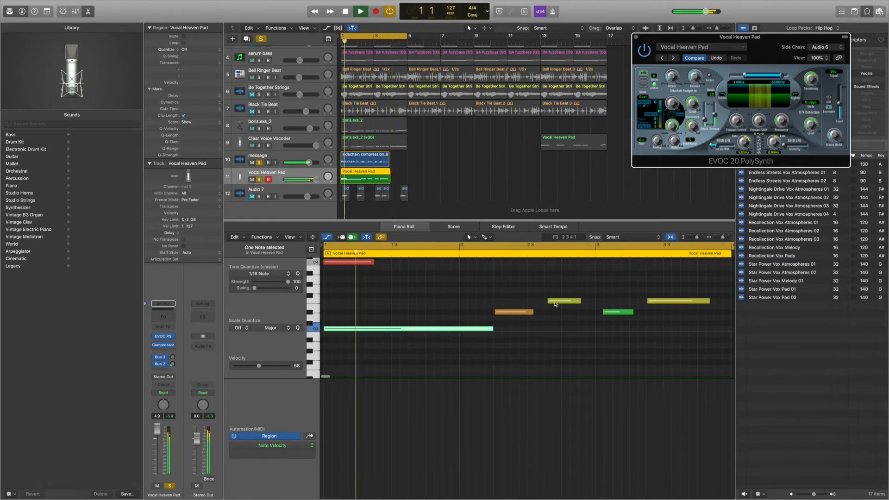
drag(555, 304, 555, 289)
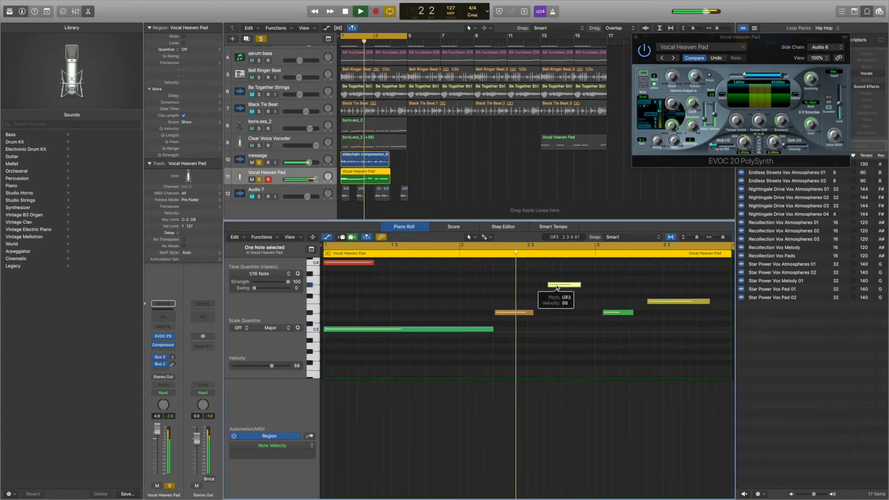
drag(557, 288, 557, 304)
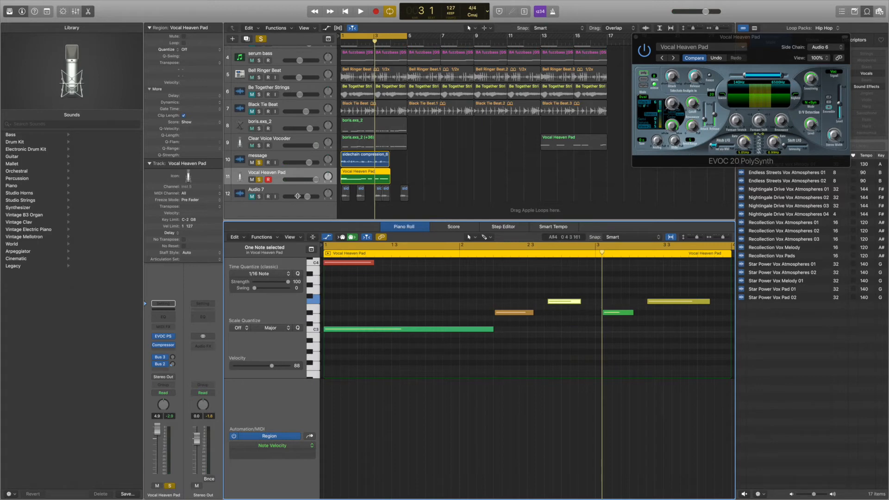
- Unsolo the message track and audition the Vocal Heaven Pad vocoder on its own
click(260, 163)
key(space)
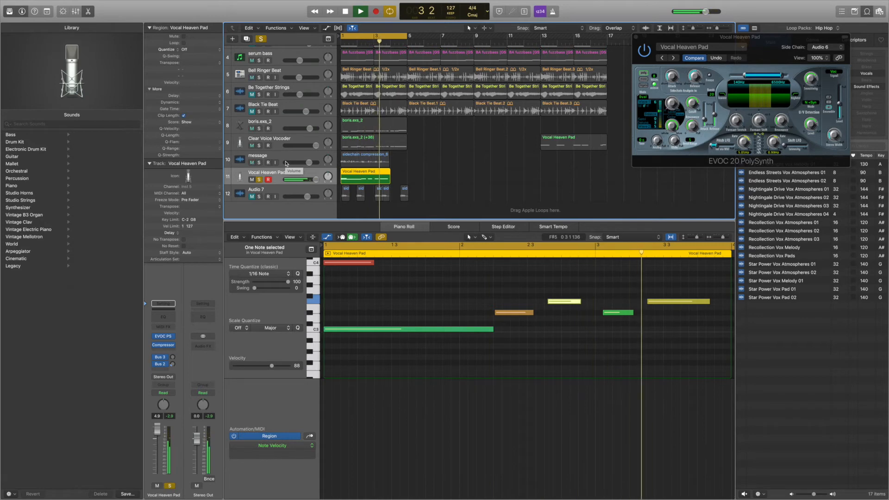
key(space)
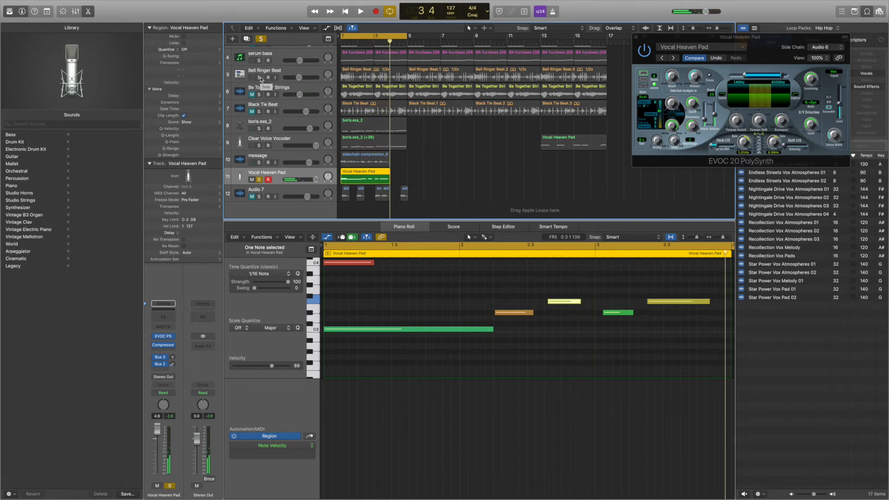
- Solo Bell Ringer Beat and audition it together with the Vocal Heaven Pad vocoder
click(259, 78)
key(space)
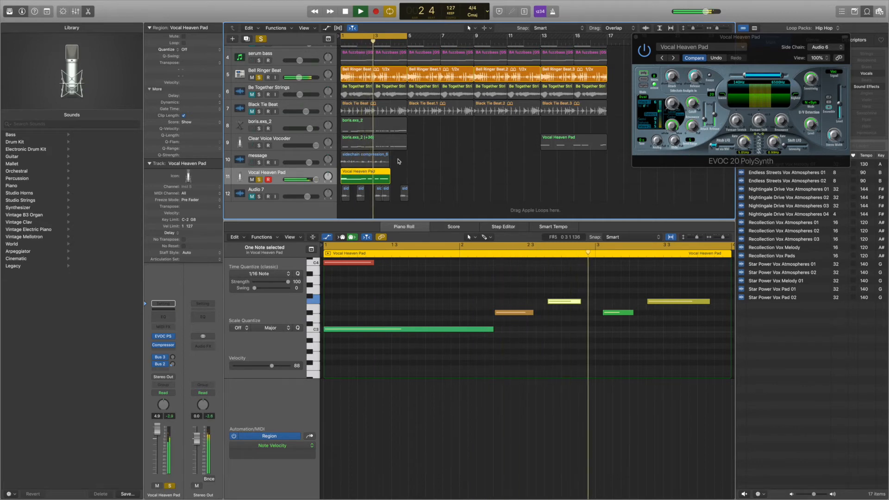
key(space)
- Move the message and Vocal Heaven Pad regions to bar 5, and solo the boris.exs_2, Clear Voice Vocoder and message tracks
drag(399, 161, 414, 173)
drag(260, 129, 259, 162)
- Extend the cycle range to bar 9 and audition both vocoder parts in sequence with the beat
key(space)
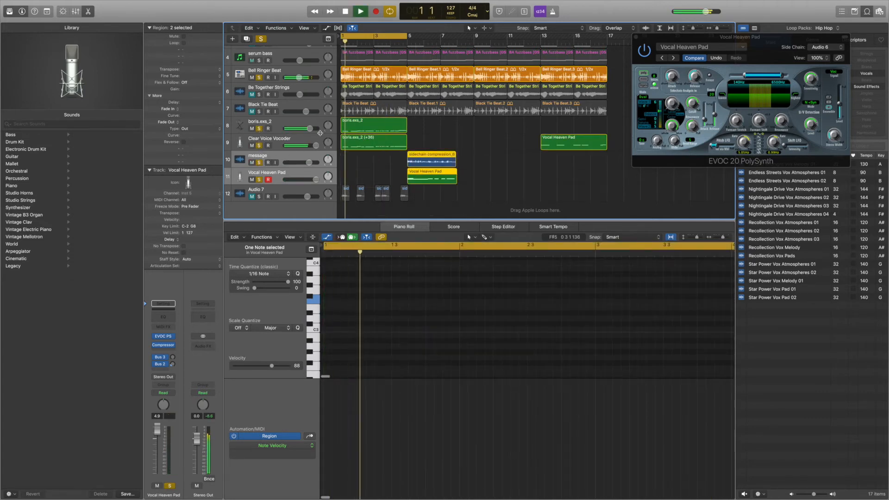
drag(410, 39, 475, 50)
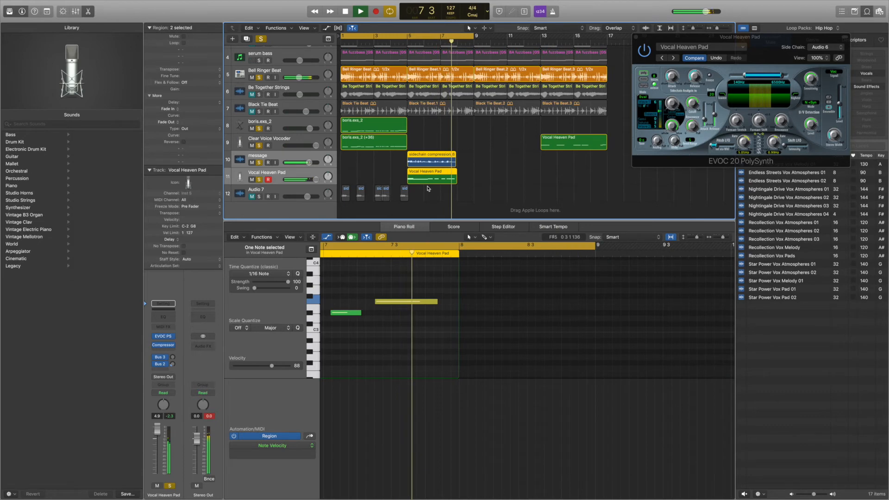
key(space)
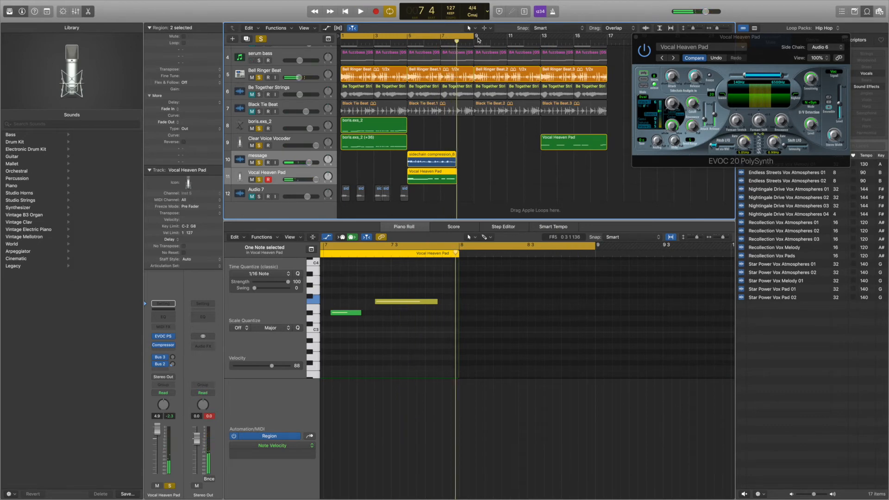
- Set the cycle range to bars 9–13 and move the five Audio 7 regions to start at bar 9
drag(476, 38, 507, 39)
drag(414, 198, 481, 205)
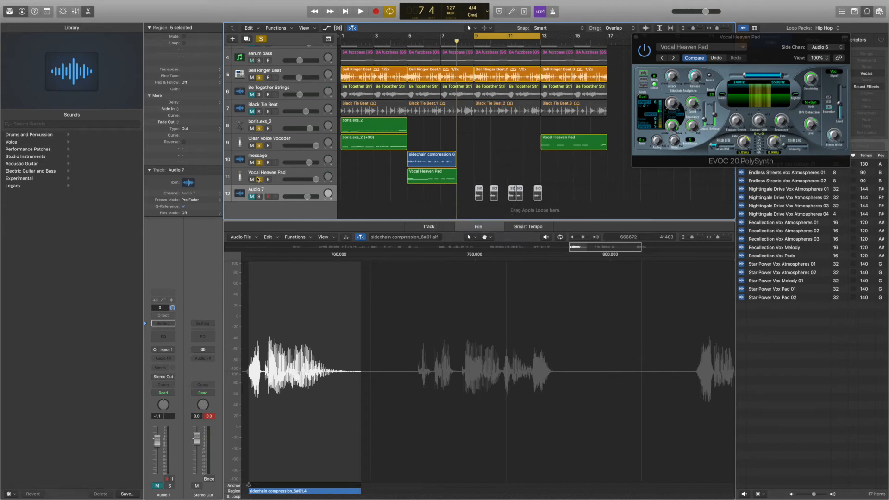
- Switch the solos from the vocoder and message tracks to Audio 7, and audition it with and without Bell Ringer Beat
drag(257, 180, 262, 131)
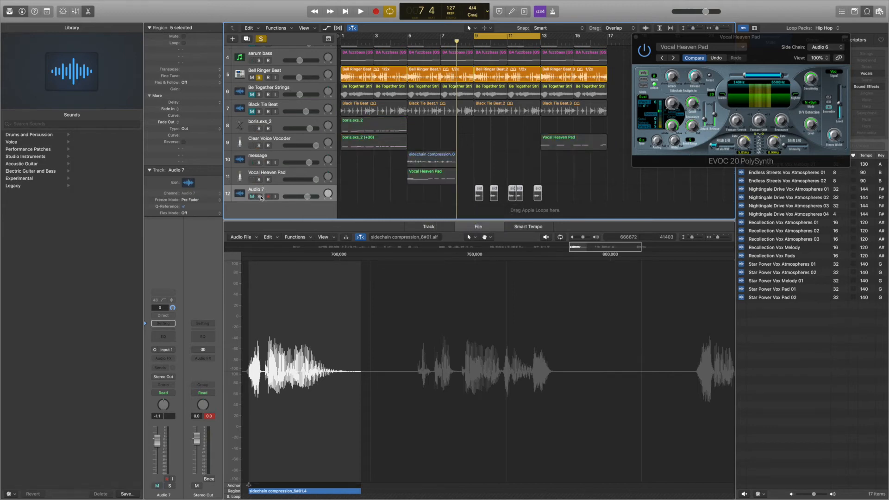
key(space)
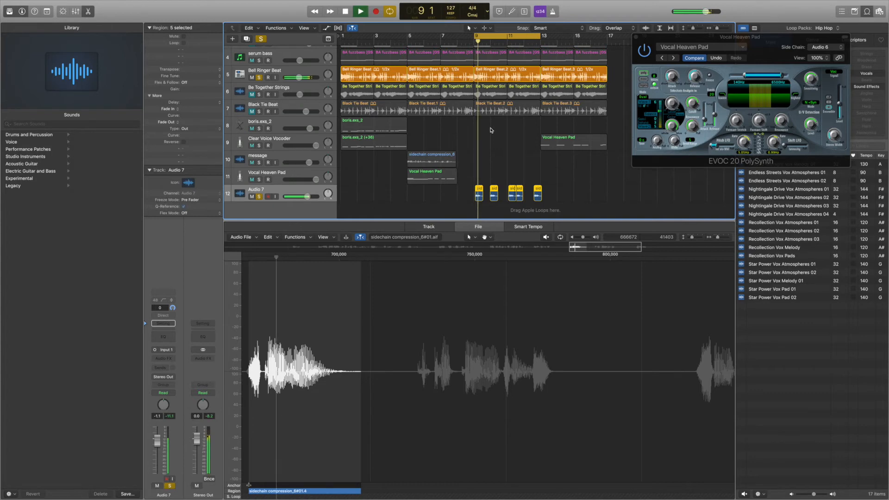
click(259, 77)
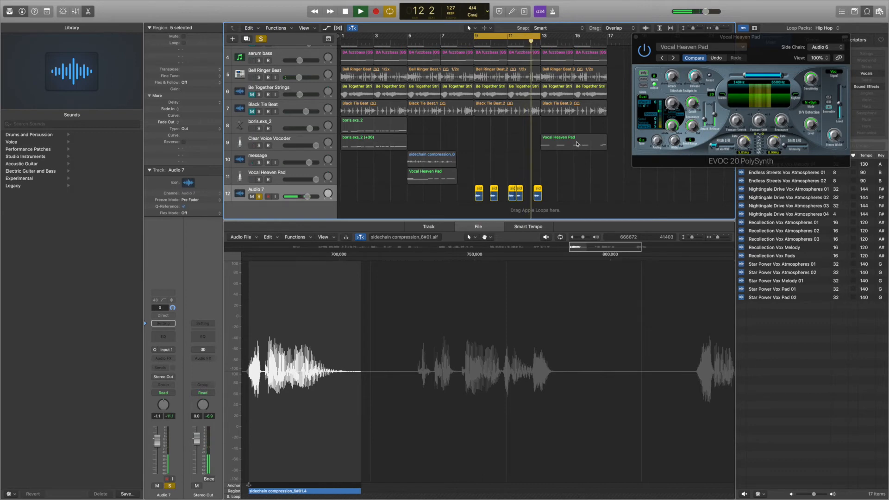
key(space)
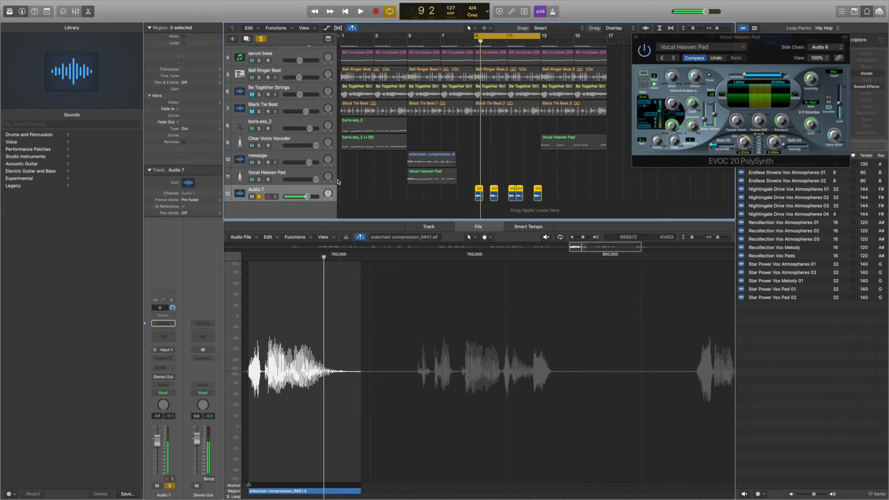
- Create a software instrument track below Audio 7 and load the stereo EVOC 20 PolySynth as its instrument
click(233, 39)
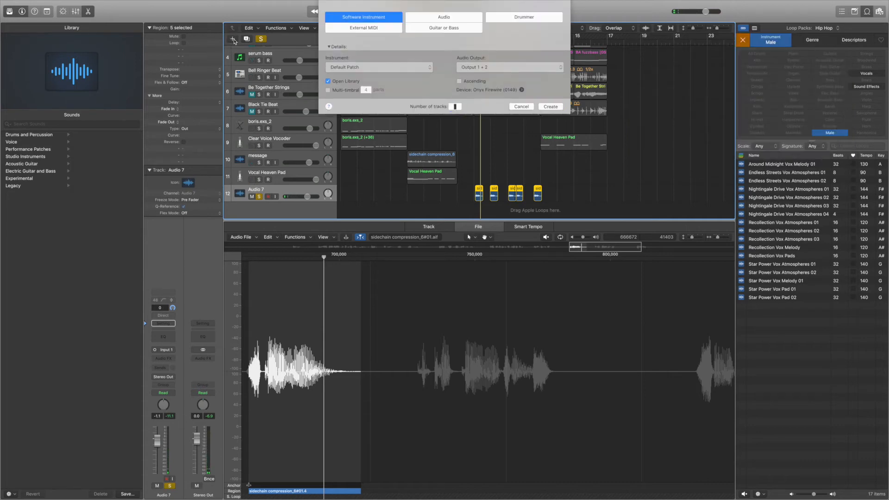
click(554, 109)
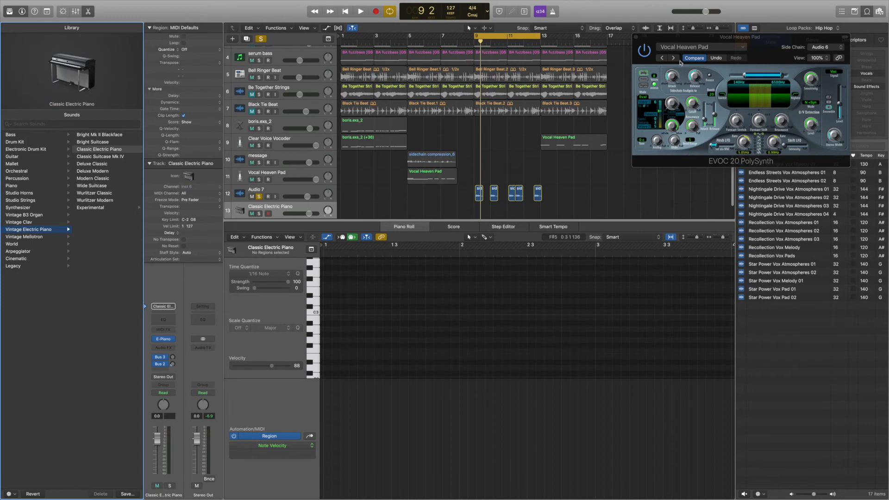
click(636, 37)
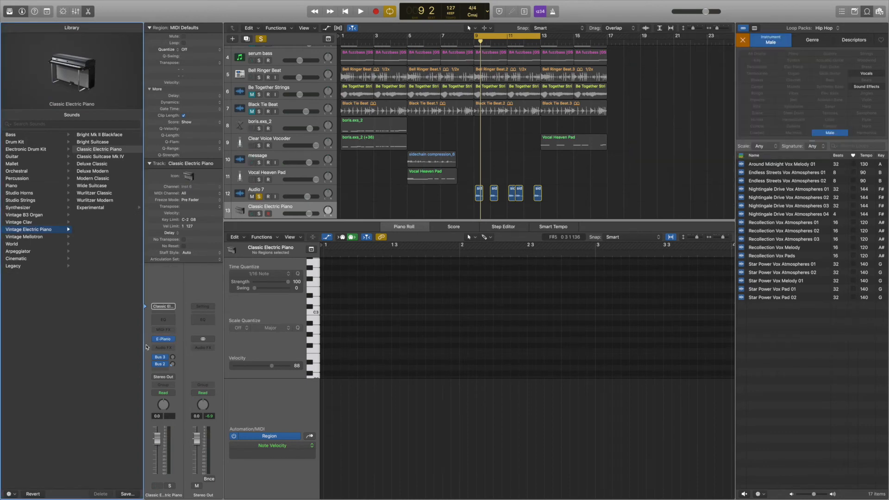
click(173, 341)
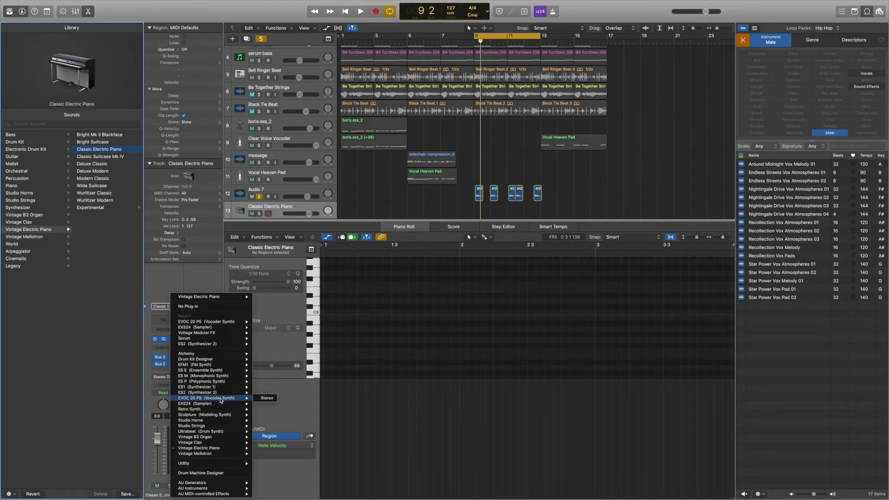
click(268, 399)
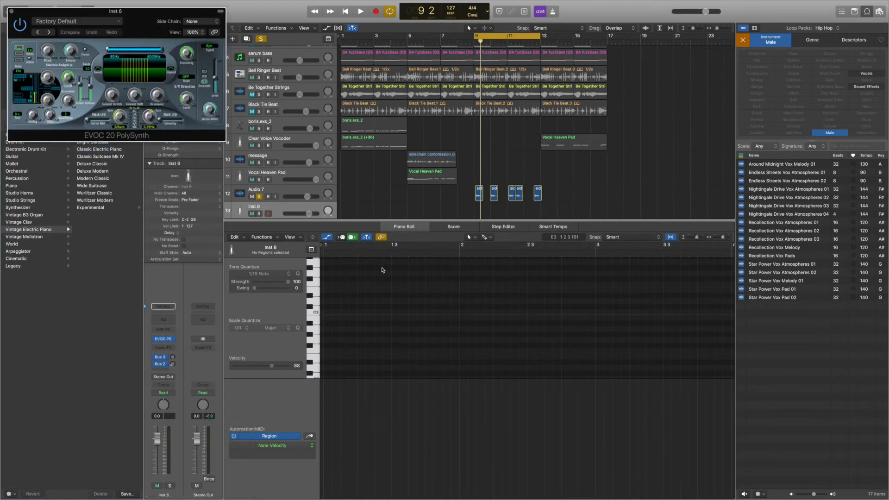
- Rename the Audio 7 track as stay home, and solo the new EVOC 20 PolySynth track beneath it
double_click(256, 189)
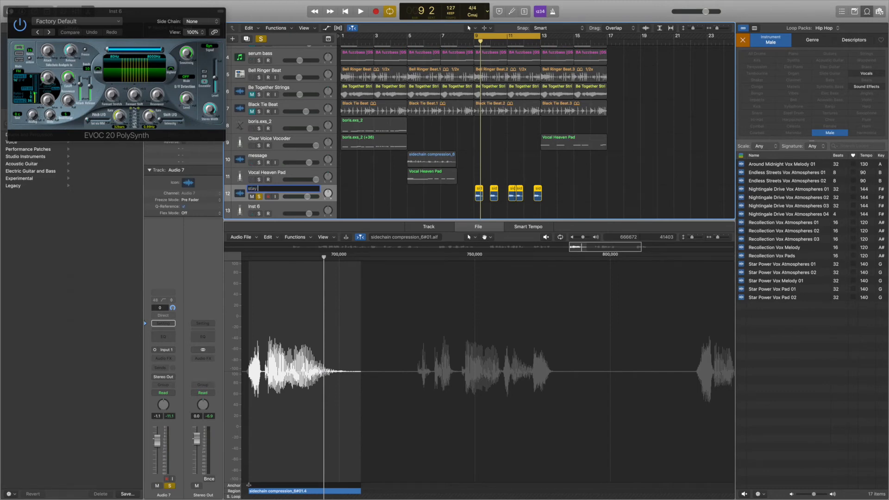
scroll(273, 184, down, 2)
double_click(272, 175)
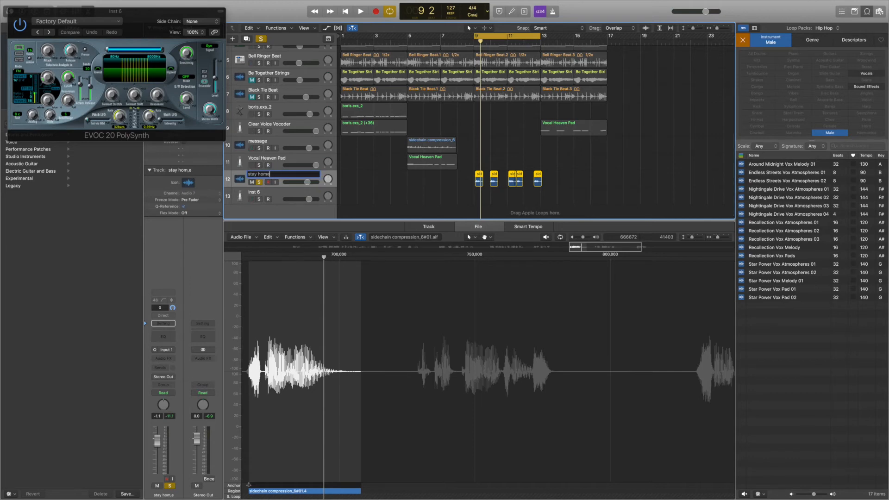
click(278, 195)
click(261, 199)
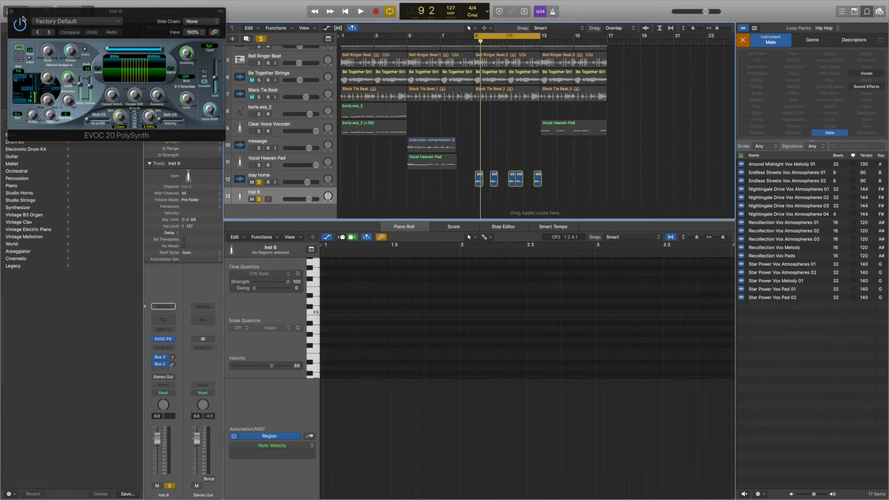
- Set the side chain of the new track's EVOC 20 PolySynth to stay home (Audio 7)
click(11, 11)
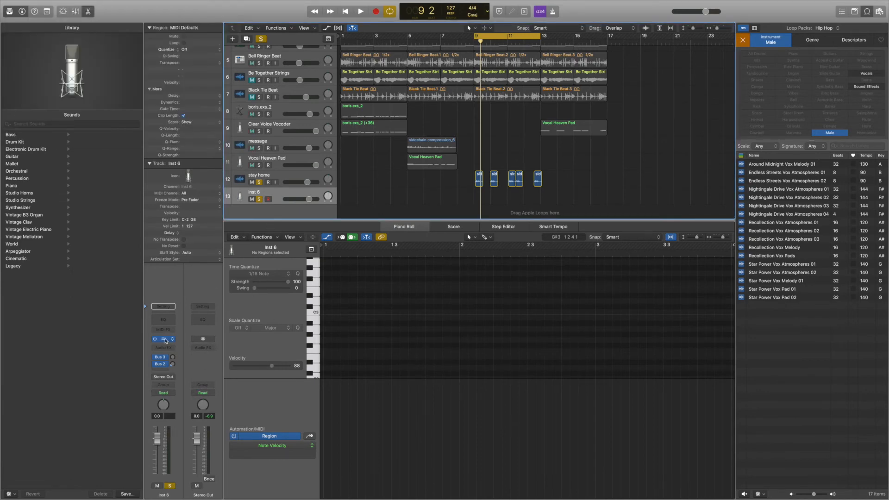
click(164, 340)
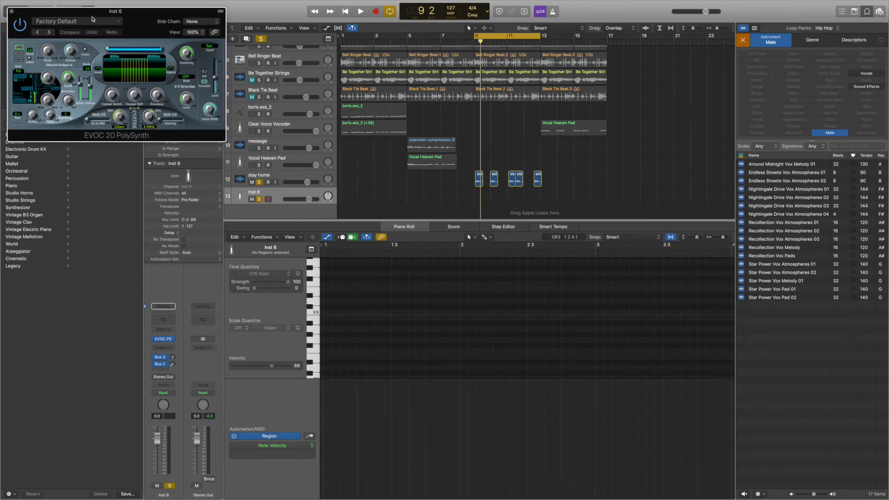
drag(90, 11, 460, 161)
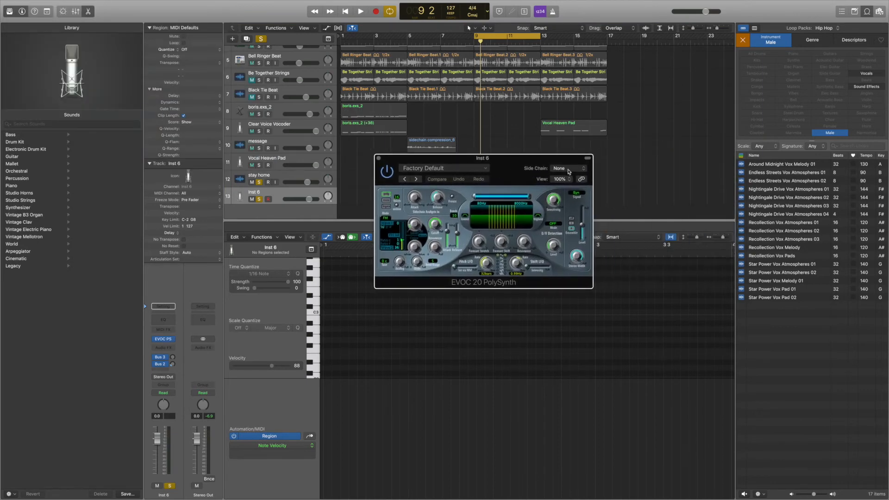
click(564, 169)
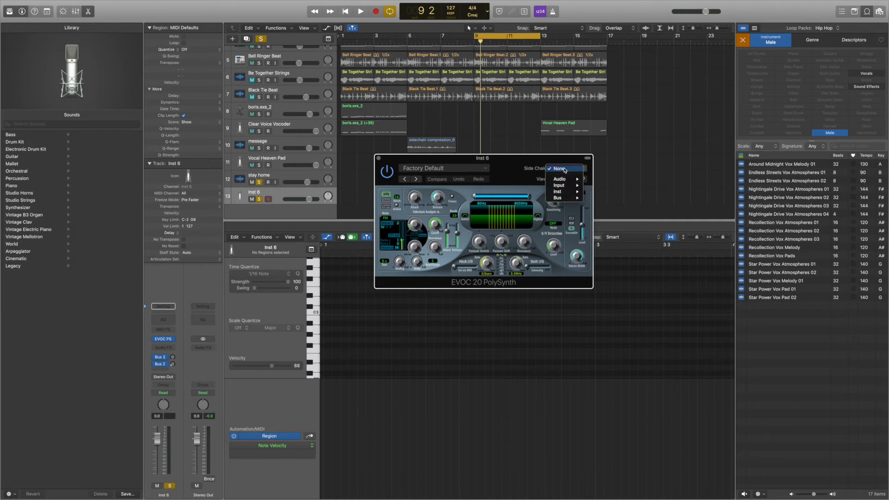
mouse_move(564, 181)
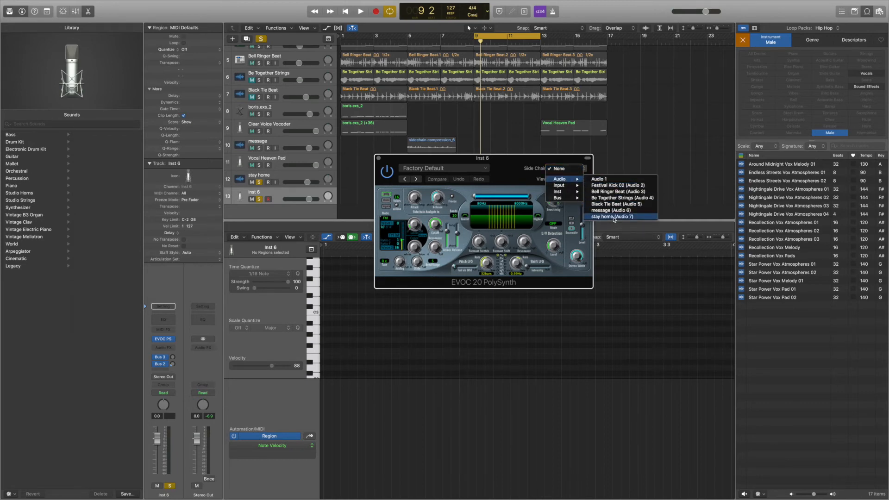
click(614, 217)
drag(453, 160, 658, 187)
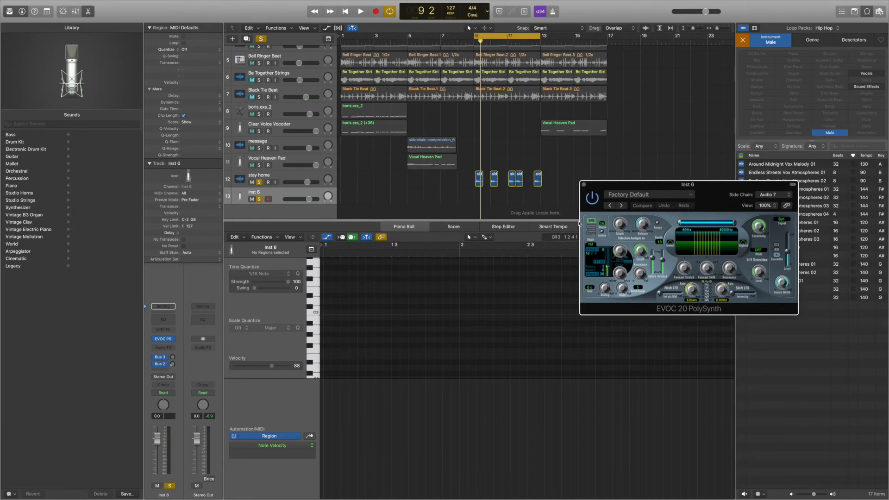
- Load the Vocal Heaven Pad preset from 02 Vintage Vocoder into the new EVOC 20 PolySynth and close its window
click(640, 195)
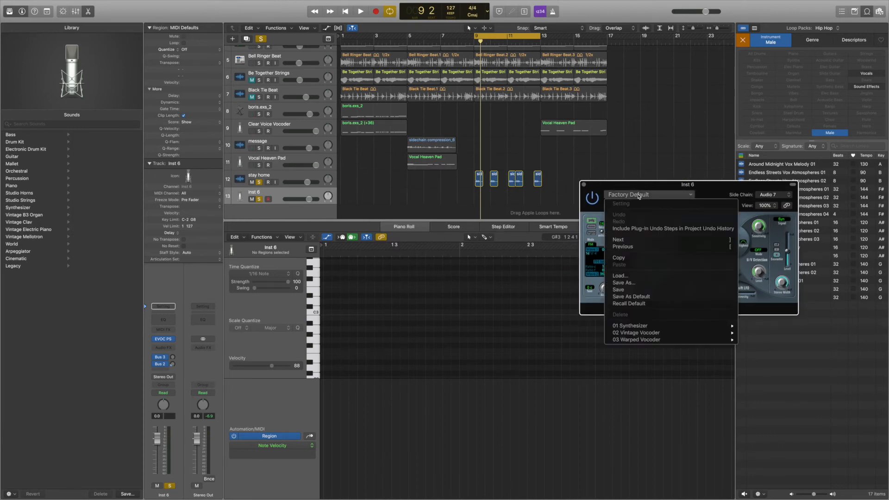
mouse_move(638, 334)
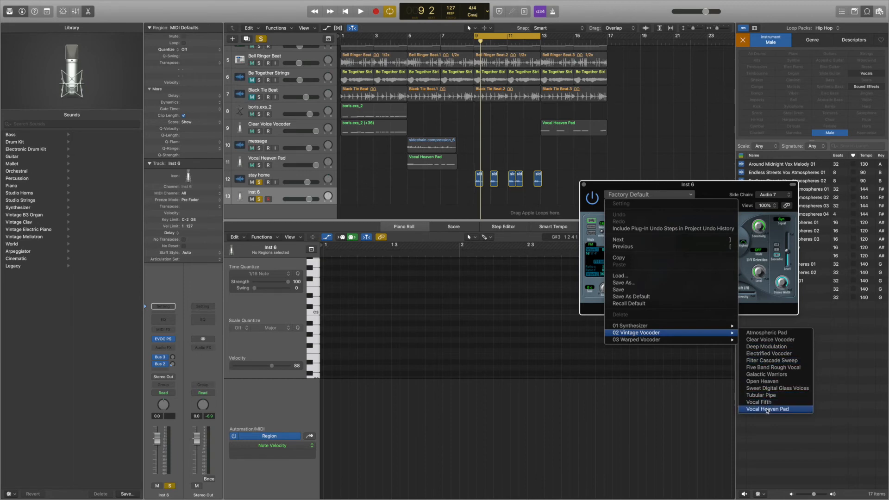
click(767, 409)
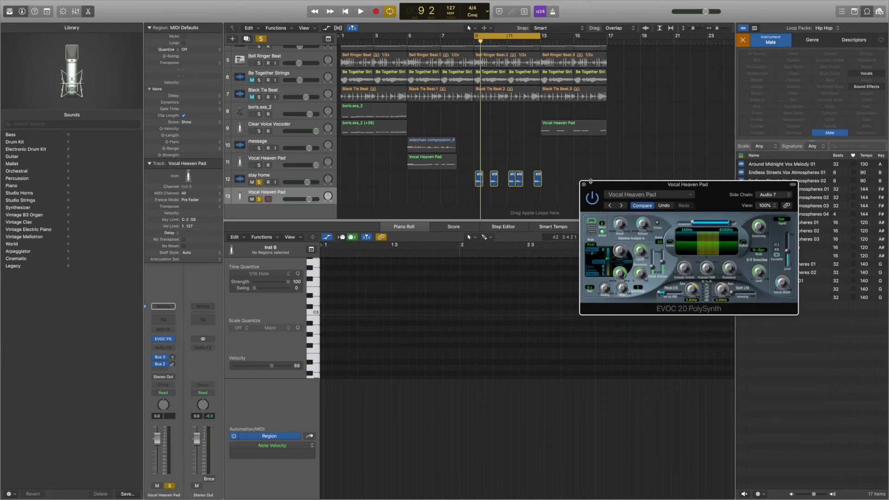
click(584, 185)
- Move the MIDI region from bar 13 to bar 9 on the new vocoder track, and audition it with the track volume at +6.0 dB
drag(568, 130, 503, 200)
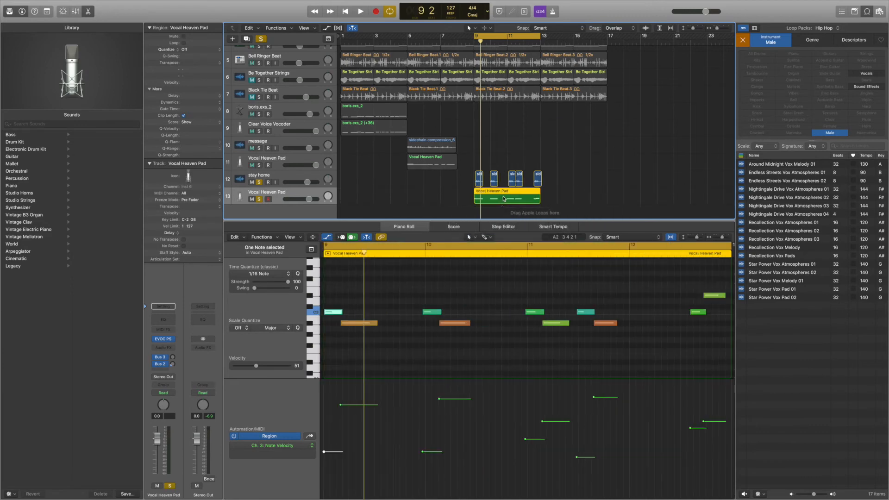
key(space)
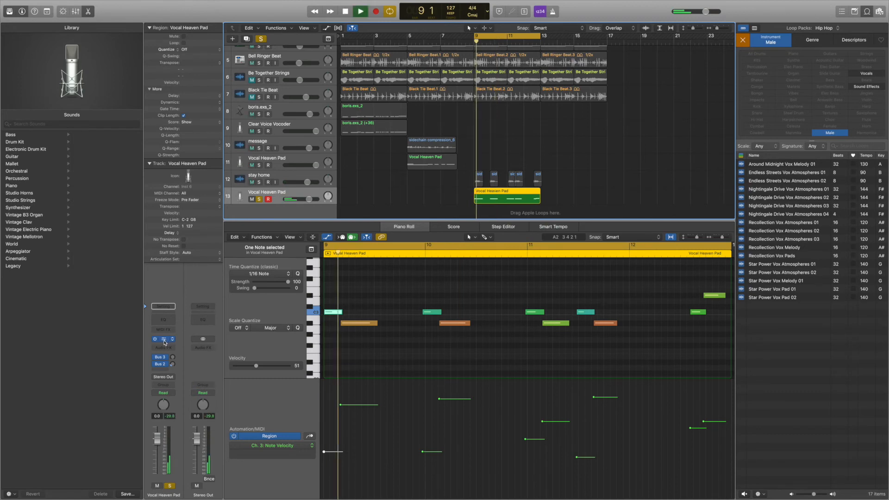
drag(312, 199, 324, 200)
key(space)
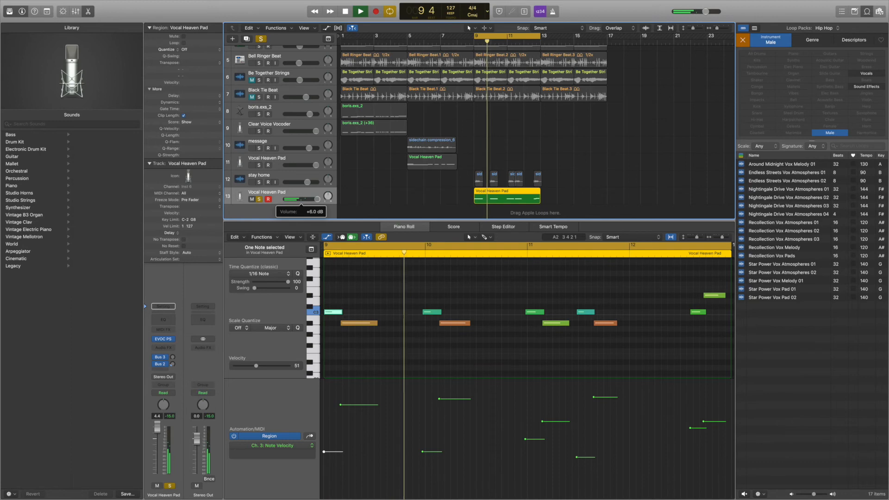
key(space)
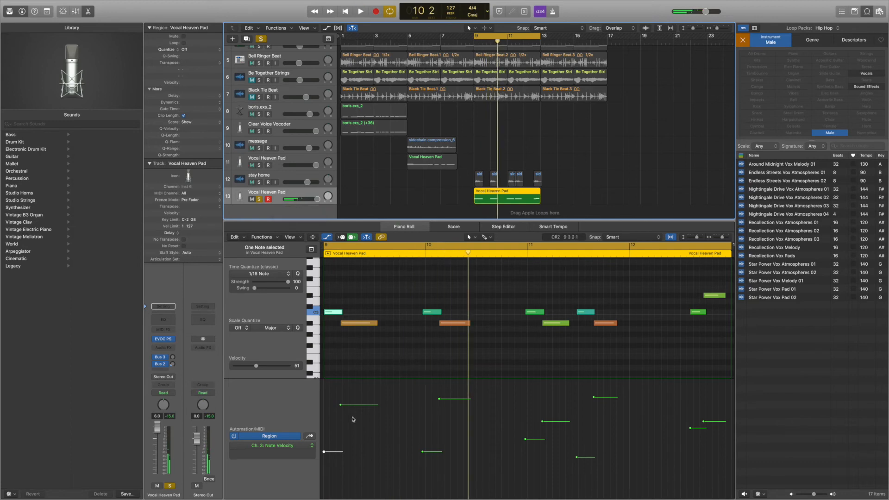
- Raise the velocity of all notes in the bar 9 Vocal Heaven Pad region to 127 and audition the result
click(351, 290)
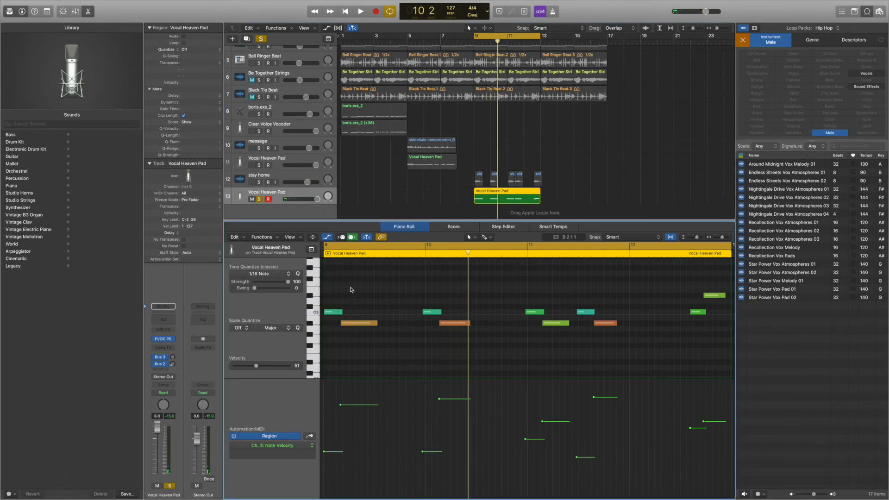
key(super+a)
drag(423, 453, 431, 292)
key(shift+space)
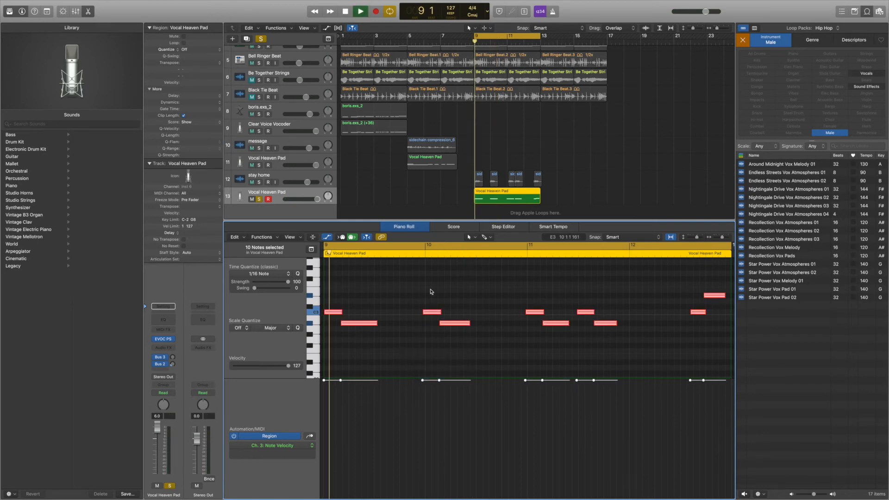
key(space)
- Insert a stereo Compressor on the new Vocal Heaven Pad track, adjust its make-up gain and audition it
click(174, 348)
mouse_move(207, 373)
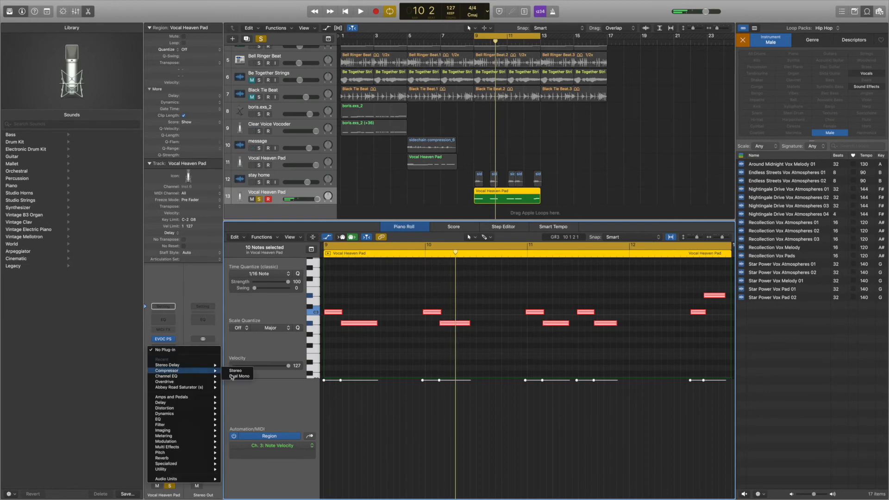
click(238, 371)
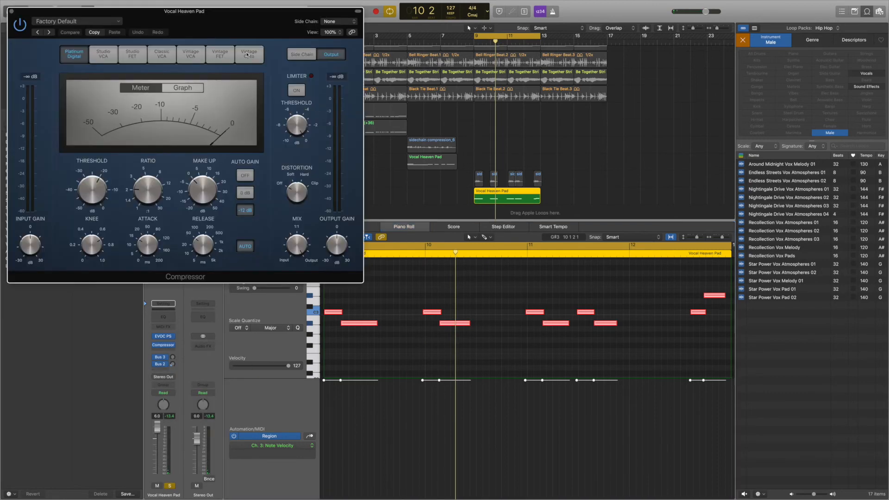
drag(236, 22, 383, 102)
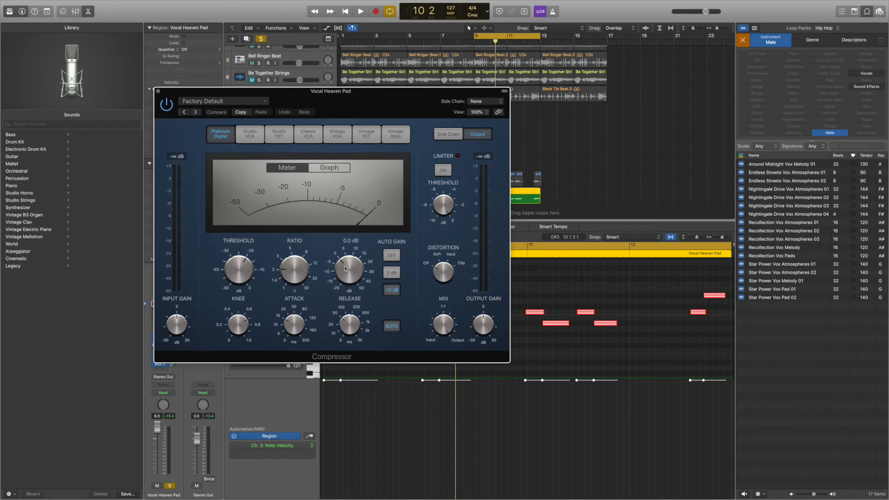
key(space)
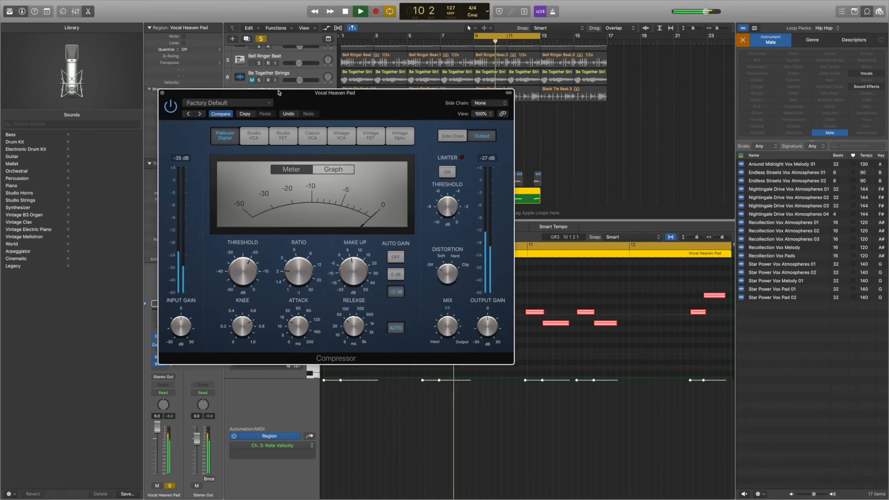
drag(287, 89, 596, 241)
key(space)
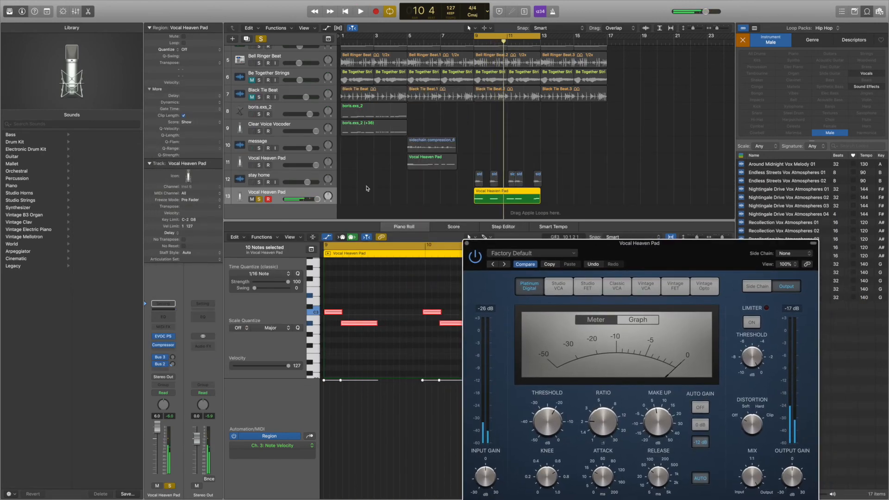
- Solo the stay home track and audition it with the new vocoder part, adding the Bell Ringer Beat solo during playback
click(258, 182)
key(space)
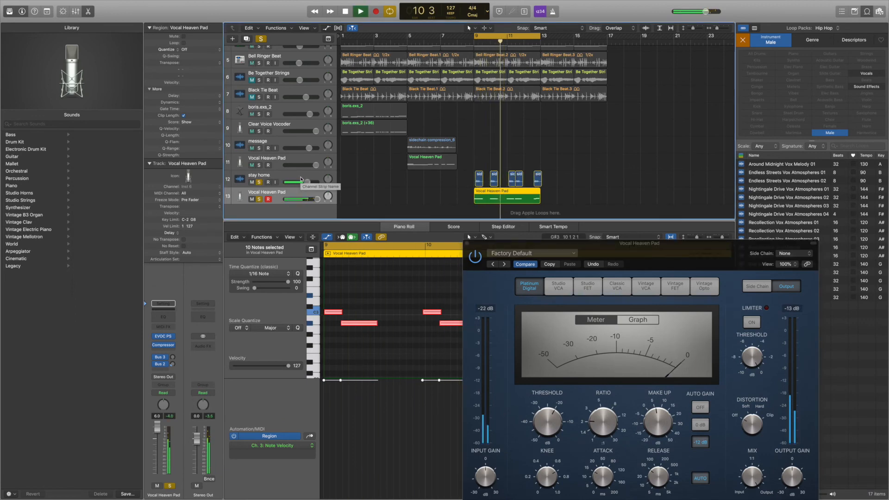
scroll(311, 128, up, 3)
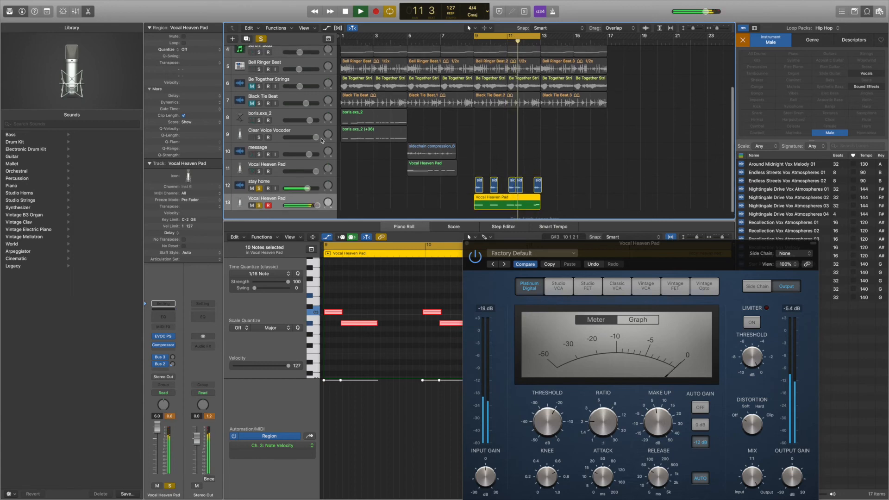
scroll(311, 127, up, 1)
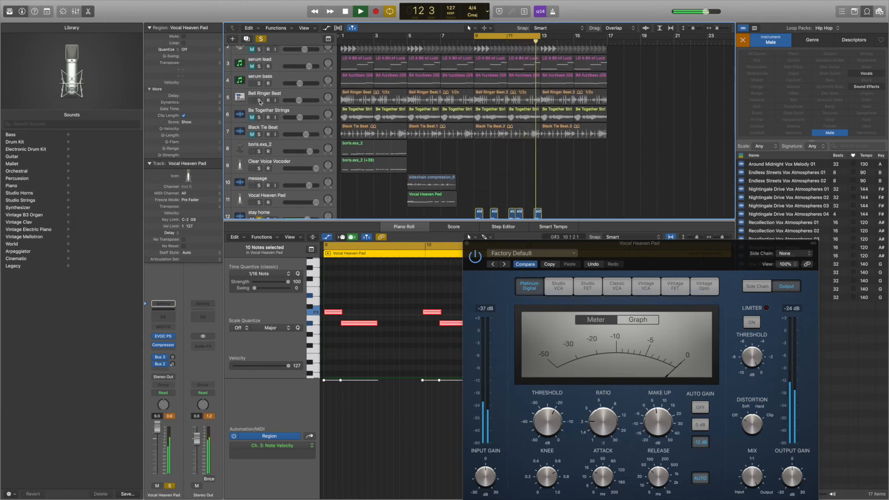
click(259, 100)
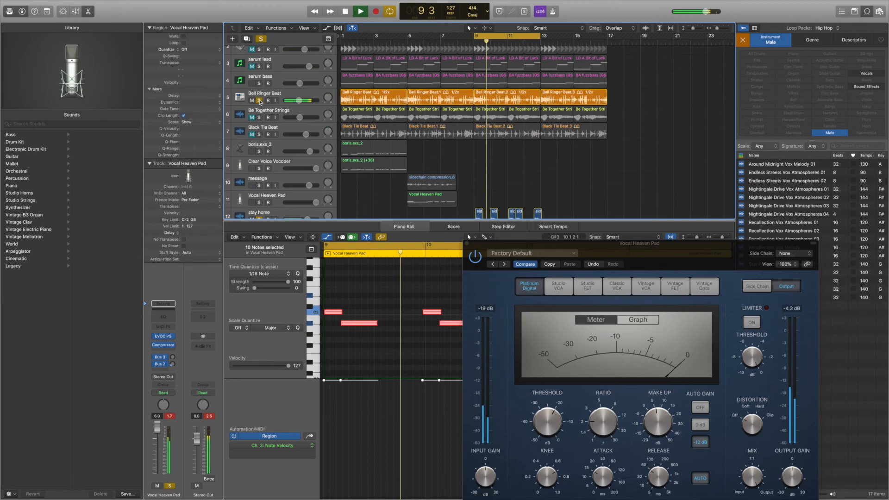
scroll(260, 102, up, 1)
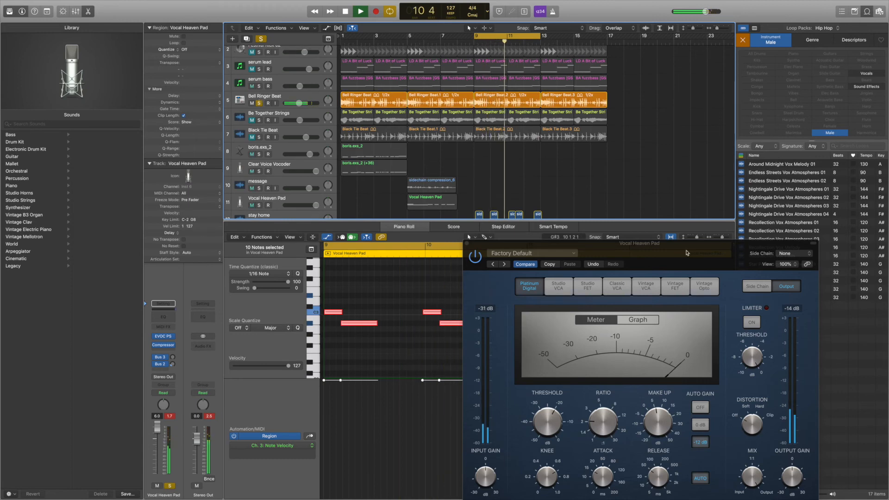
- Close the Compressor window, hide the Piano Roll editor and stop playback
click(465, 243)
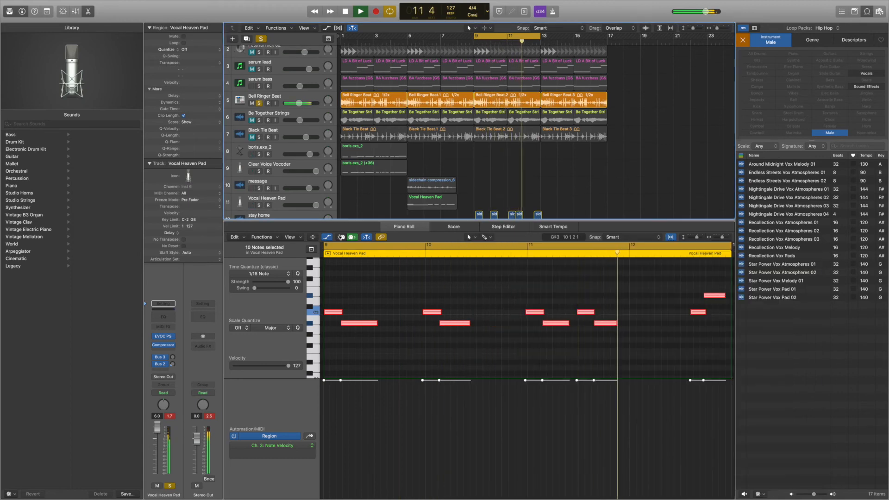
key(p)
key(space)
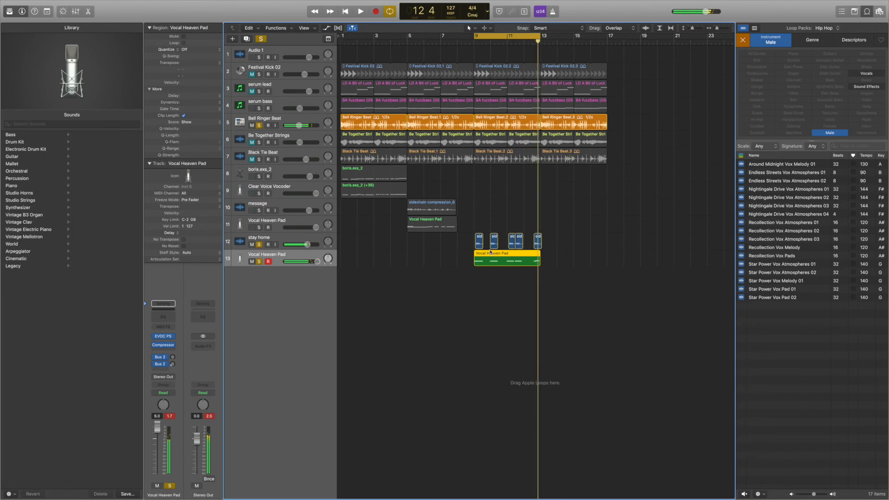
- Extend the cycle range back to bar 1 and solo the Clear Voice Vocoder and bar 5 Vocal Heaven Pad tracks
drag(474, 37, 342, 37)
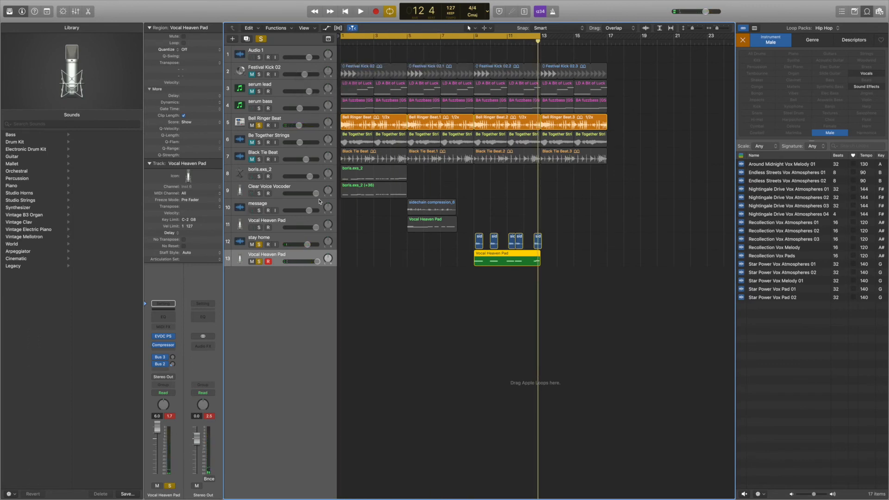
drag(259, 177, 259, 192)
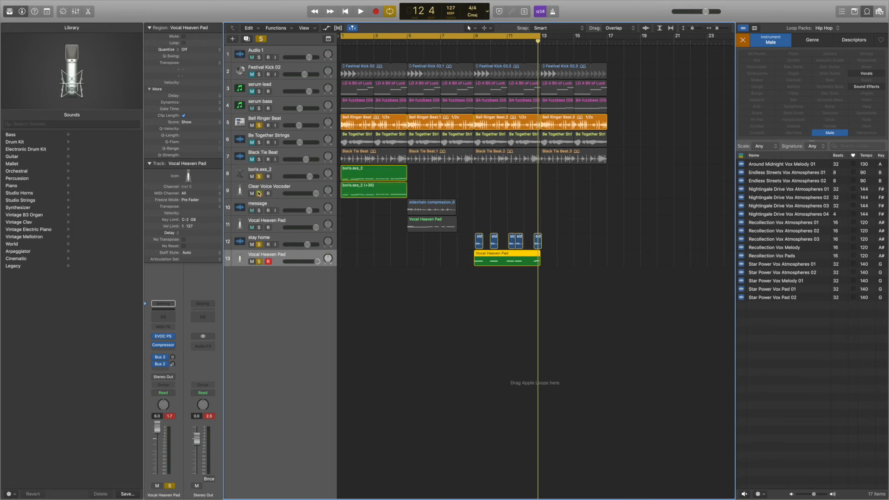
click(260, 178)
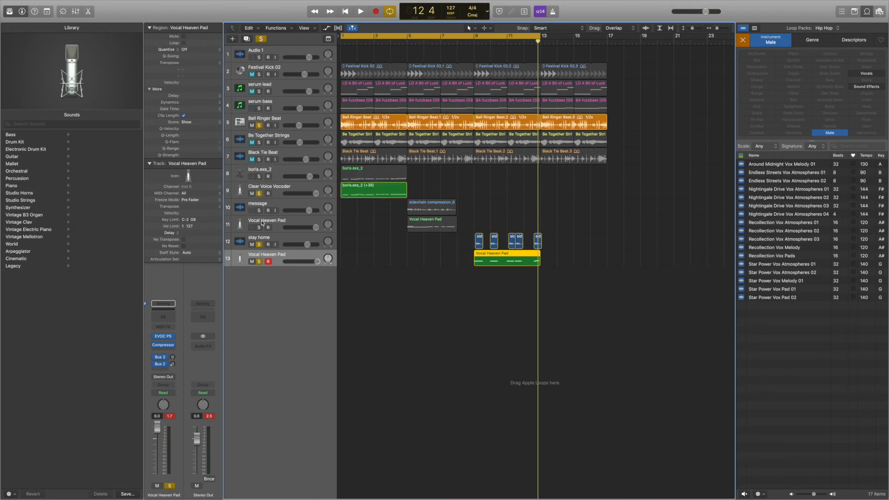
click(259, 228)
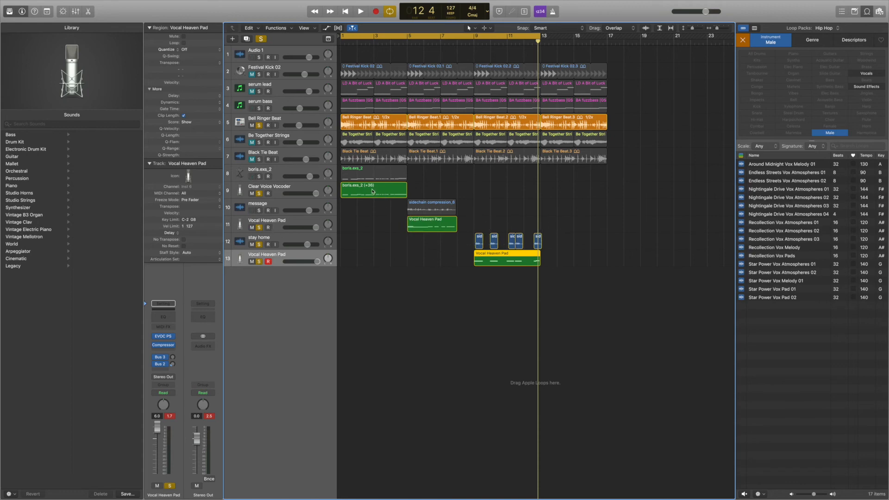
- Select the stay home clips and bar 9 Vocal Heaven Pad region, and audition all three vocoder parts while slightly raising the first two parts' volumes
click(371, 192)
click(430, 225)
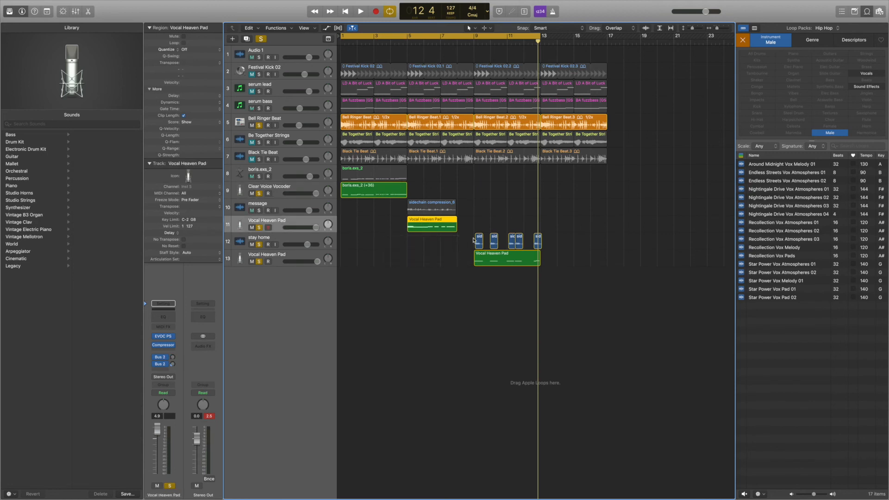
drag(471, 240, 578, 273)
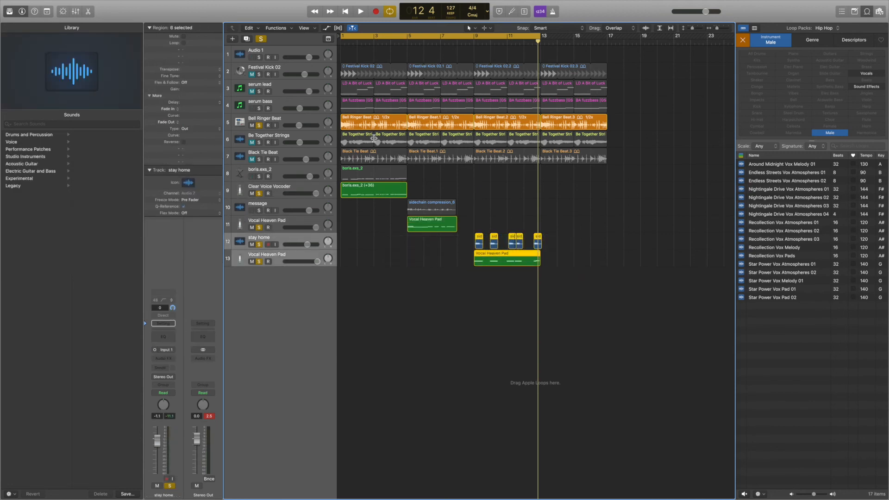
key(space)
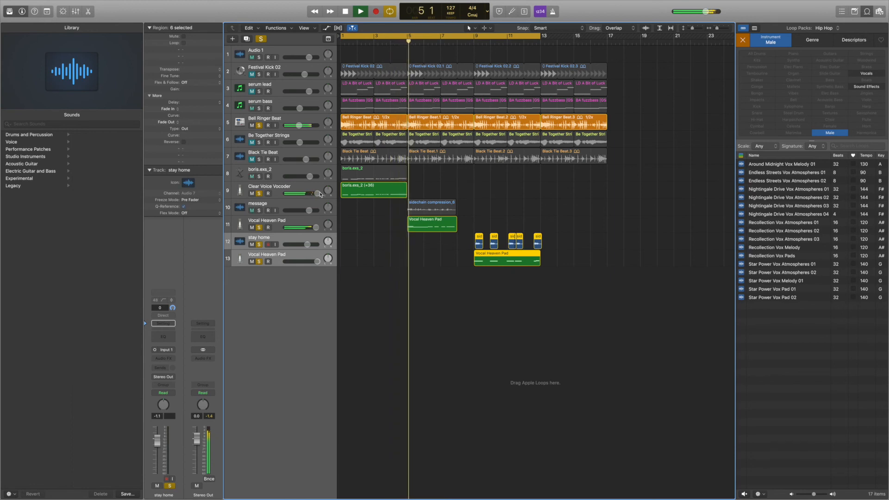
drag(315, 227, 317, 227)
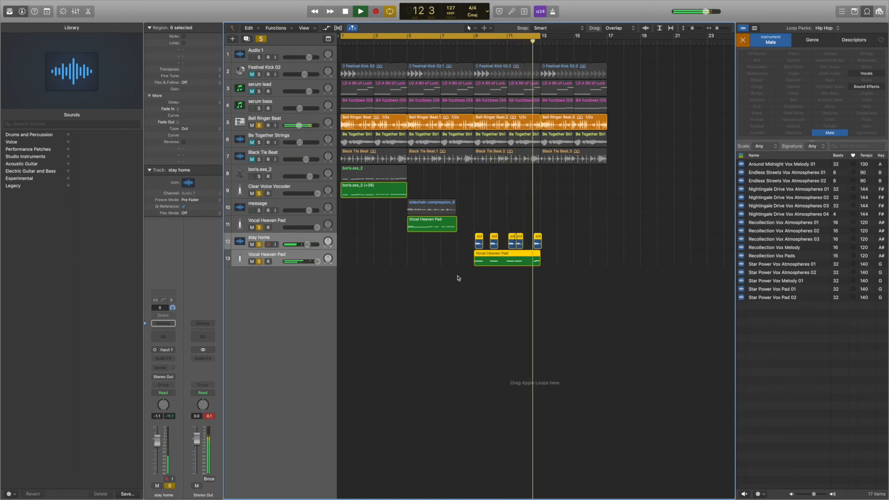
key(space)
- Copy the selected stay home clips and Vocal Heaven Pad region from bar 9 to bar 13
drag(475, 227, 578, 258)
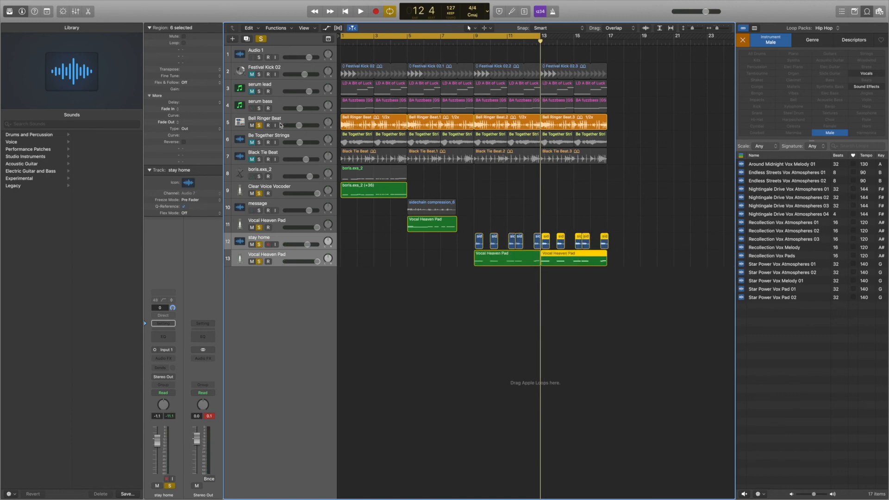
- Turn off all track solos and unmute the serum bass and serum lead tracks
drag(262, 127, 255, 260)
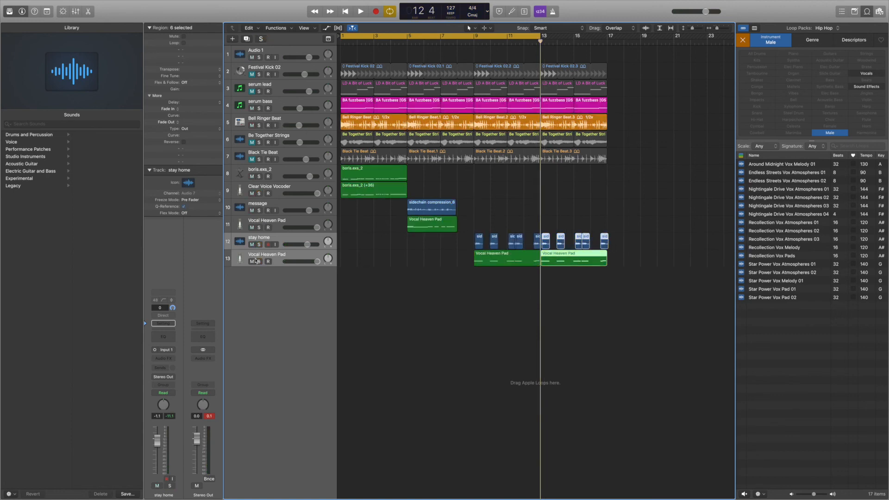
click(252, 91)
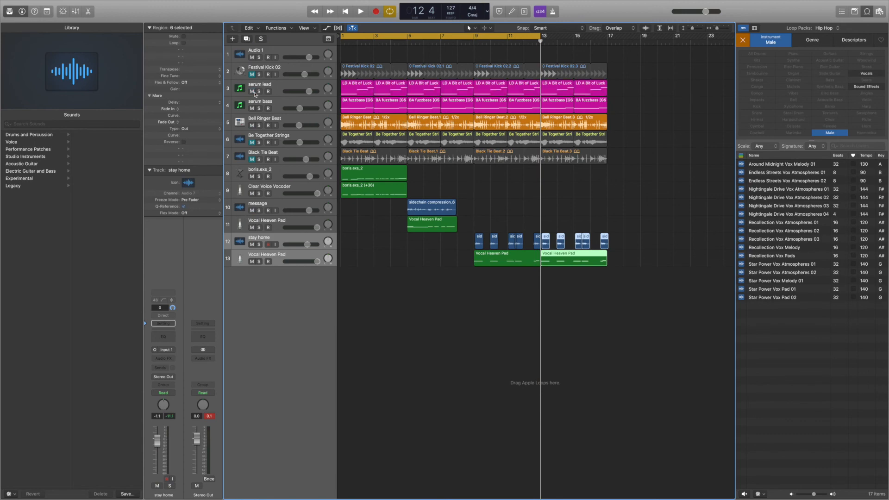
- Audition the full arrangement with the cycle range extended to bar 17, unmuting Be Together Strings during playback, and stop
key(space)
drag(540, 38, 609, 52)
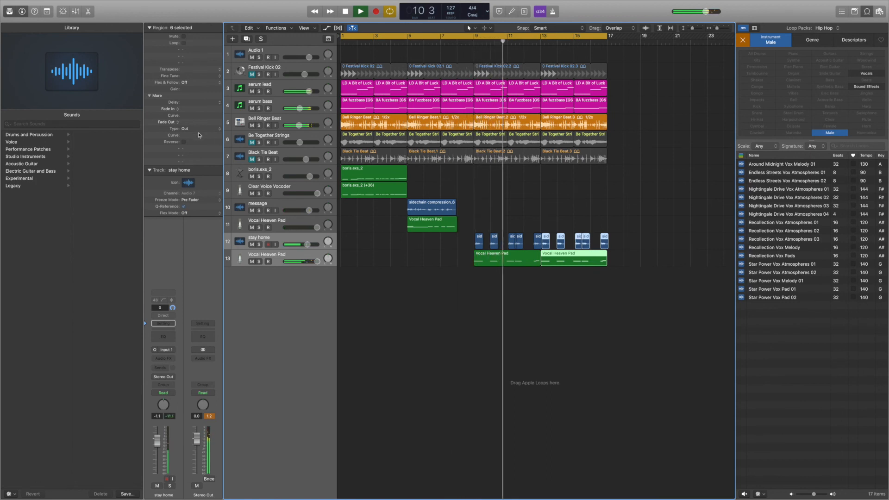
click(252, 143)
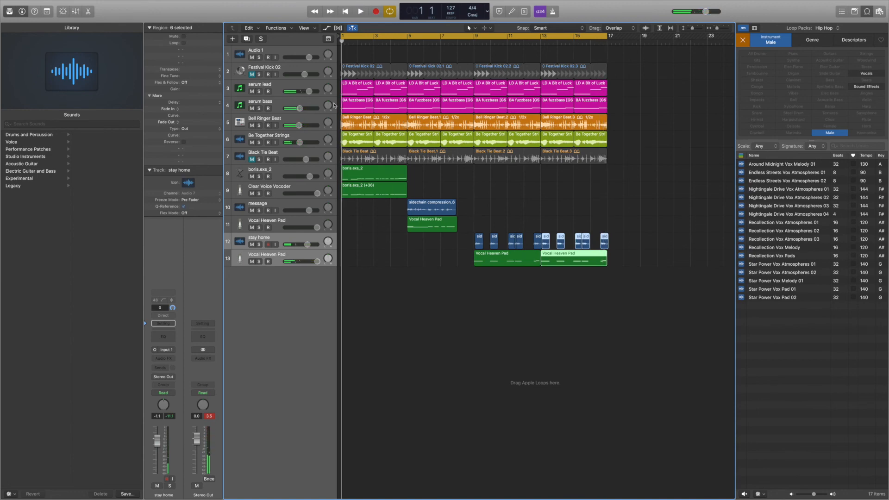
mouse_move(773, 3)
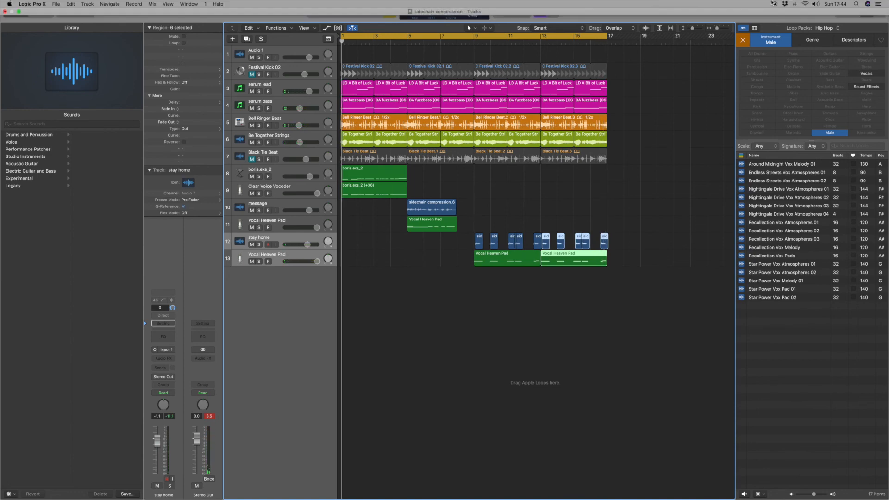